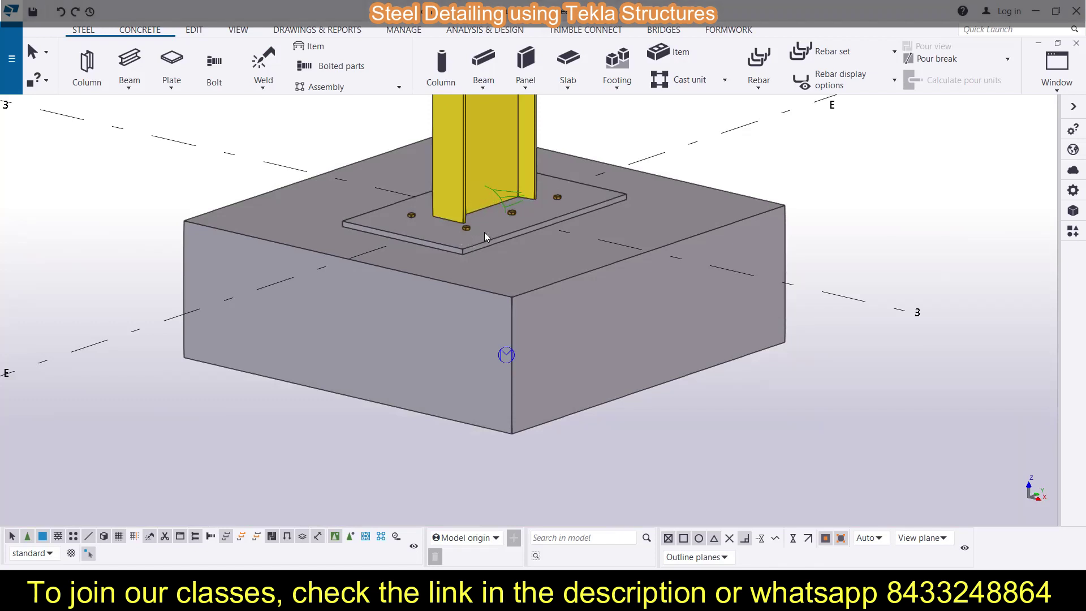
Step: Change the base plate's anchor rods to the nut-and-washer arrangement listed below the default one and modify the connection
double_click(486, 239)
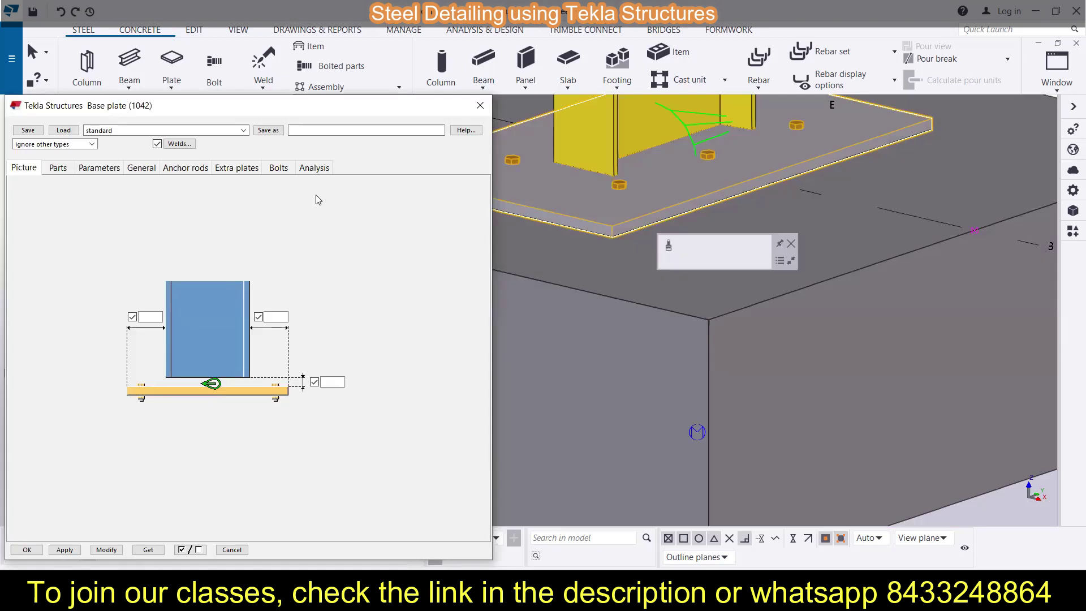
left_click(278, 167)
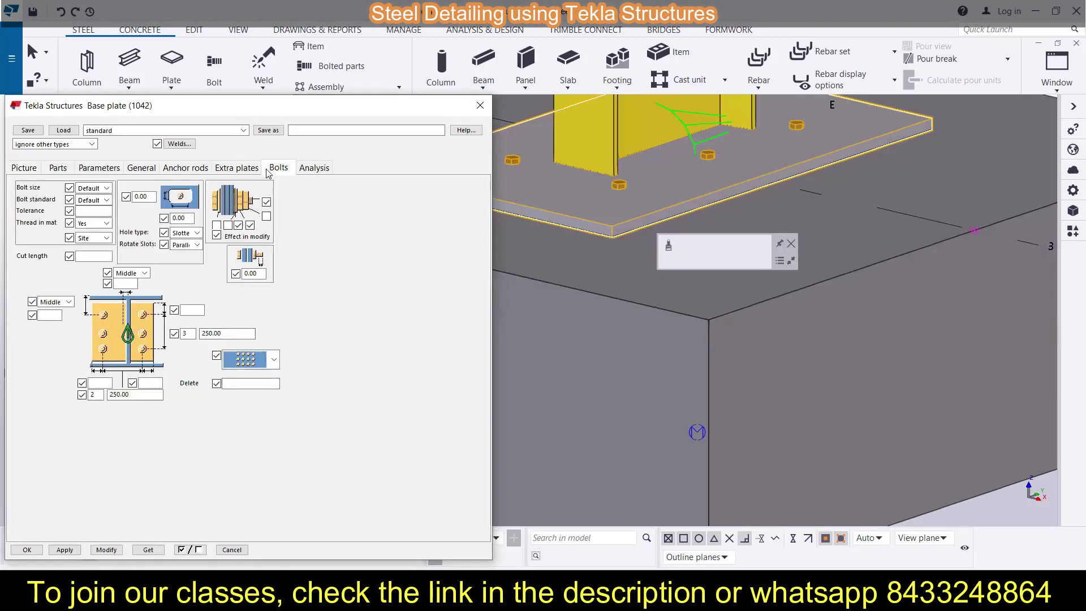
left_click(235, 168)
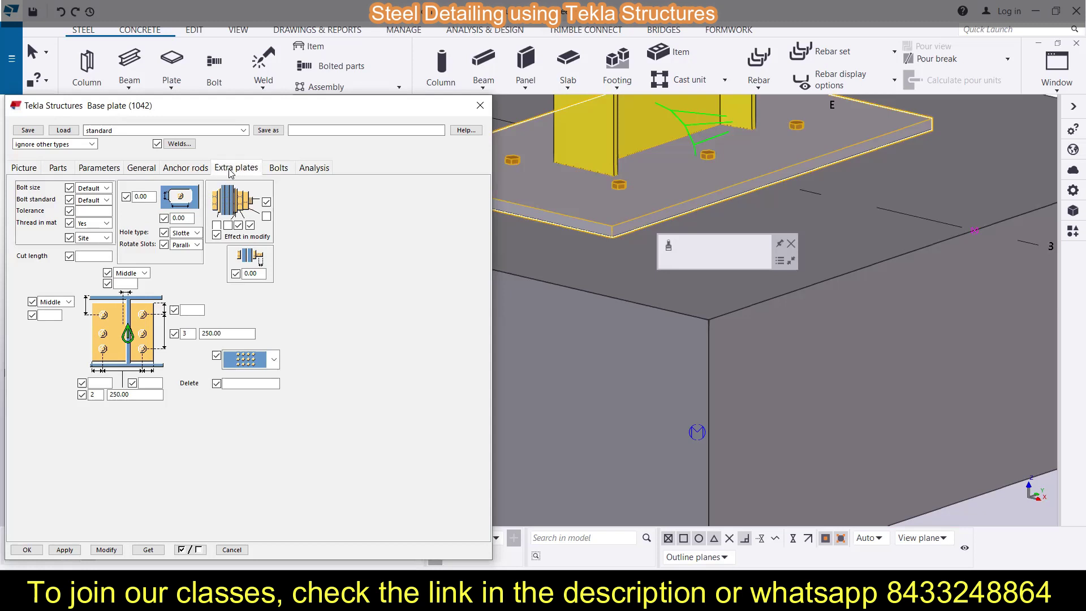
left_click(187, 169)
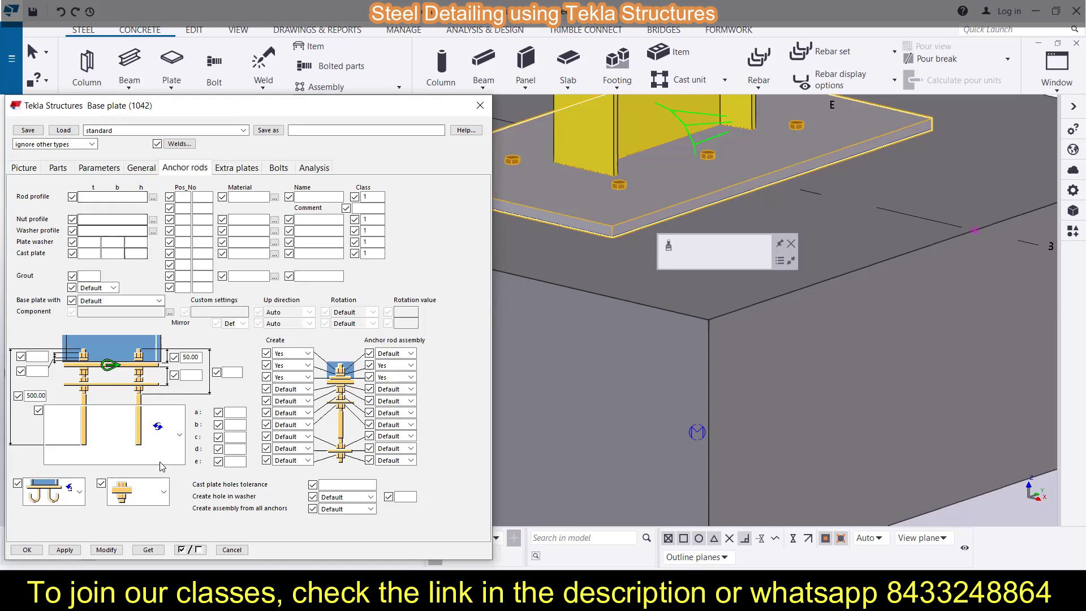
left_click(163, 492)
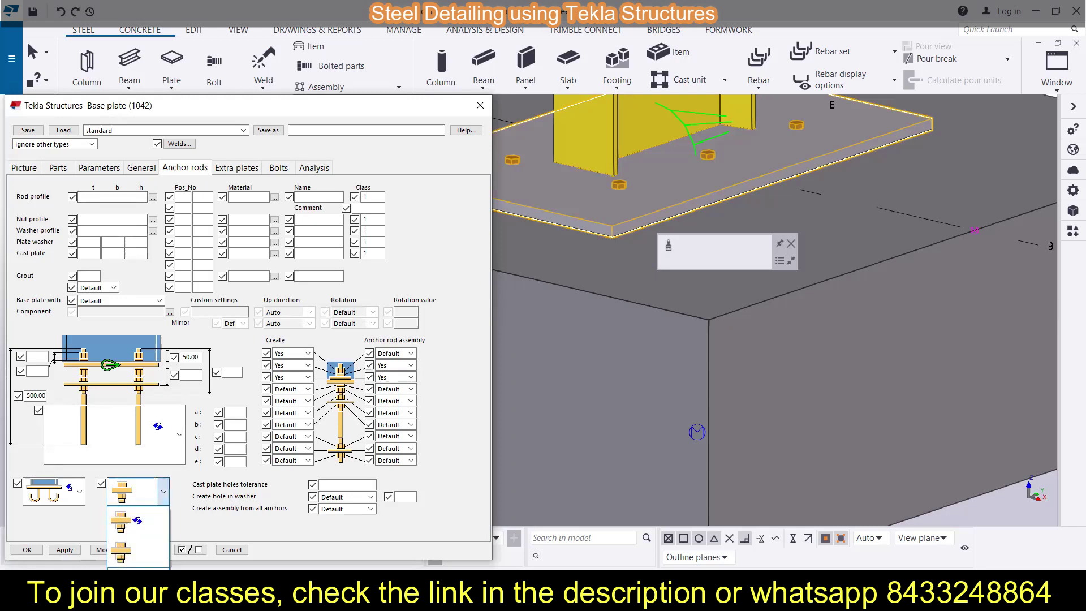
left_click(120, 551)
left_click(106, 549)
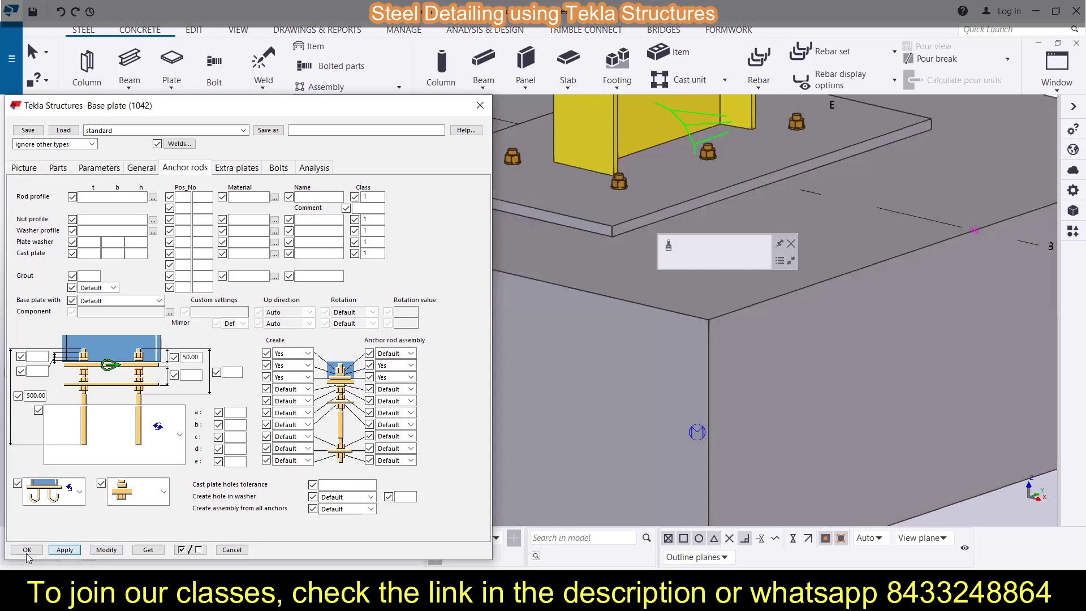
key("Return")
scroll(566, 277, "down", 5)
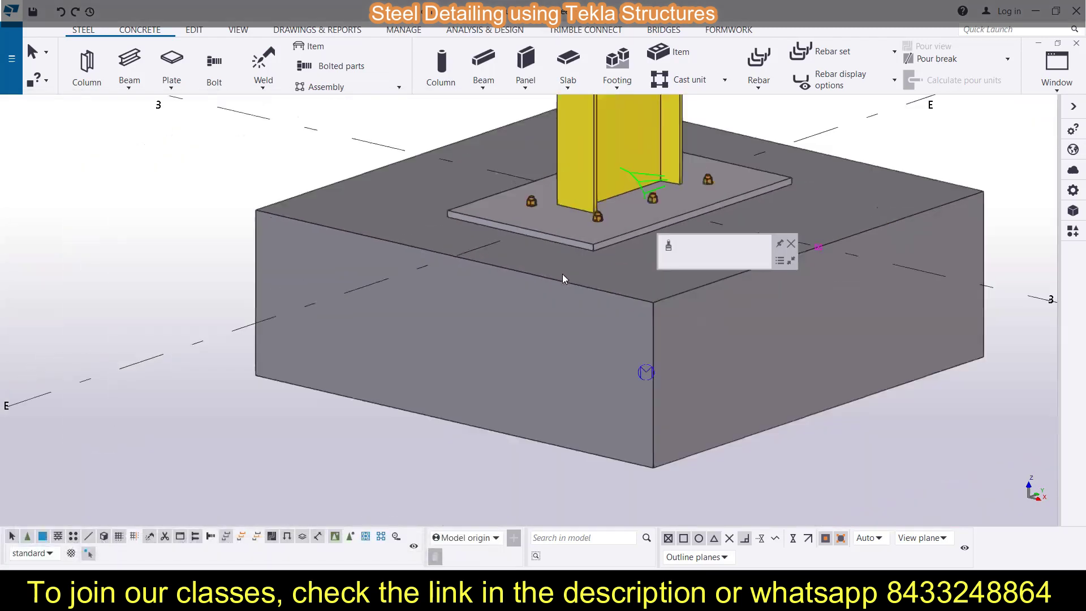
scroll(496, 281, "down", 8)
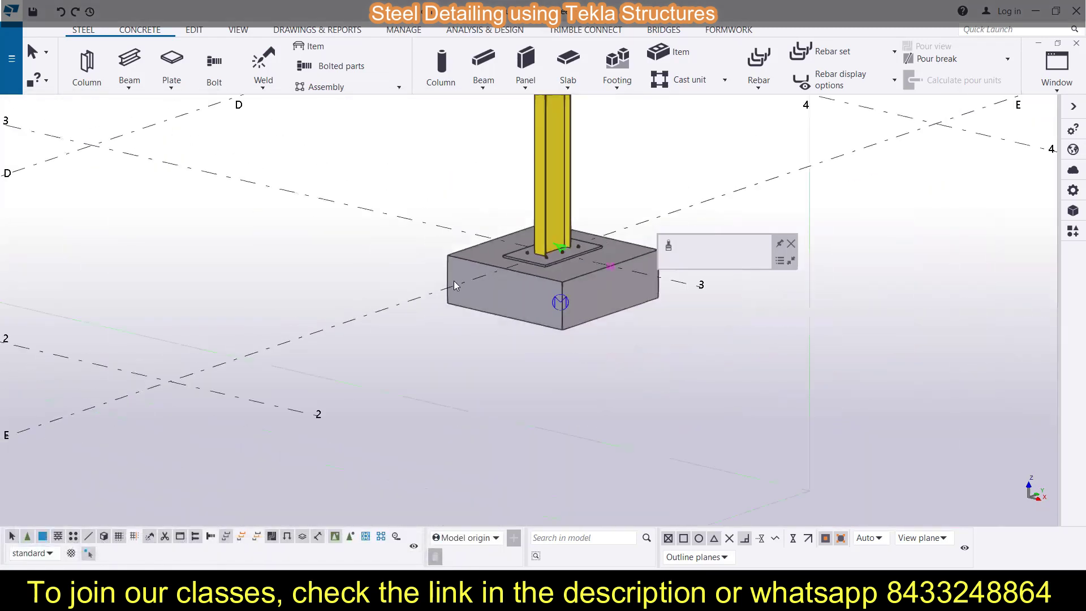
scroll(436, 277, "down", 3)
middle_click_drag(436, 277, 325, 337)
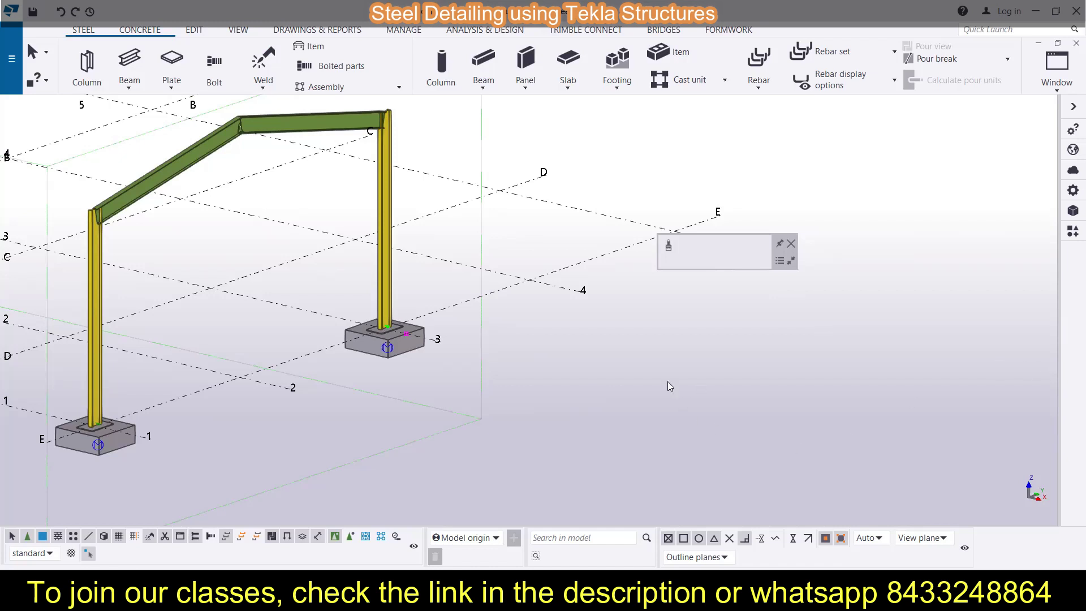
left_click(247, 33)
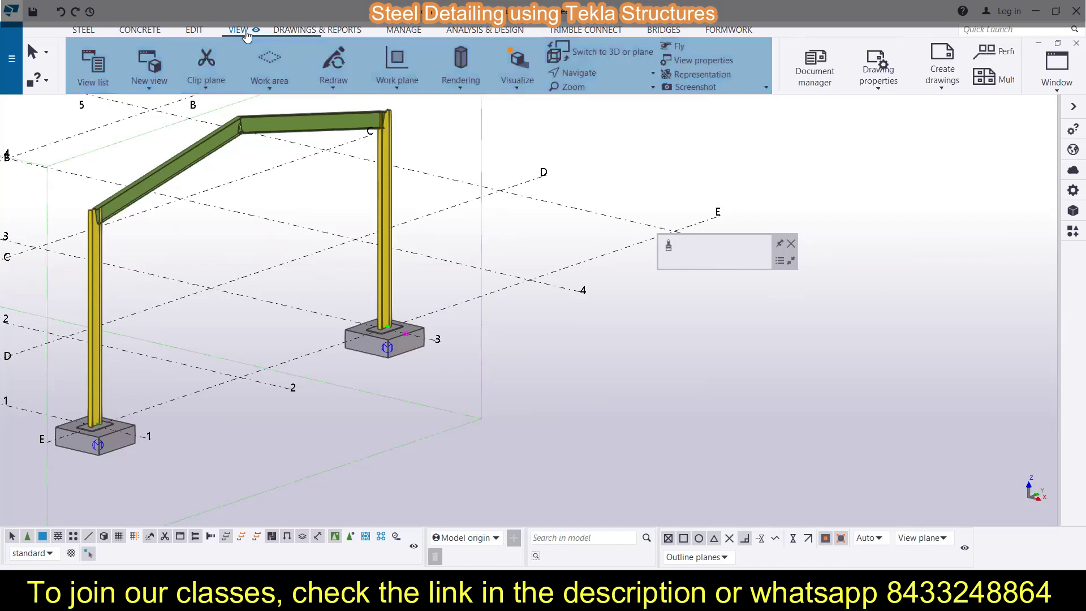
left_click(704, 61)
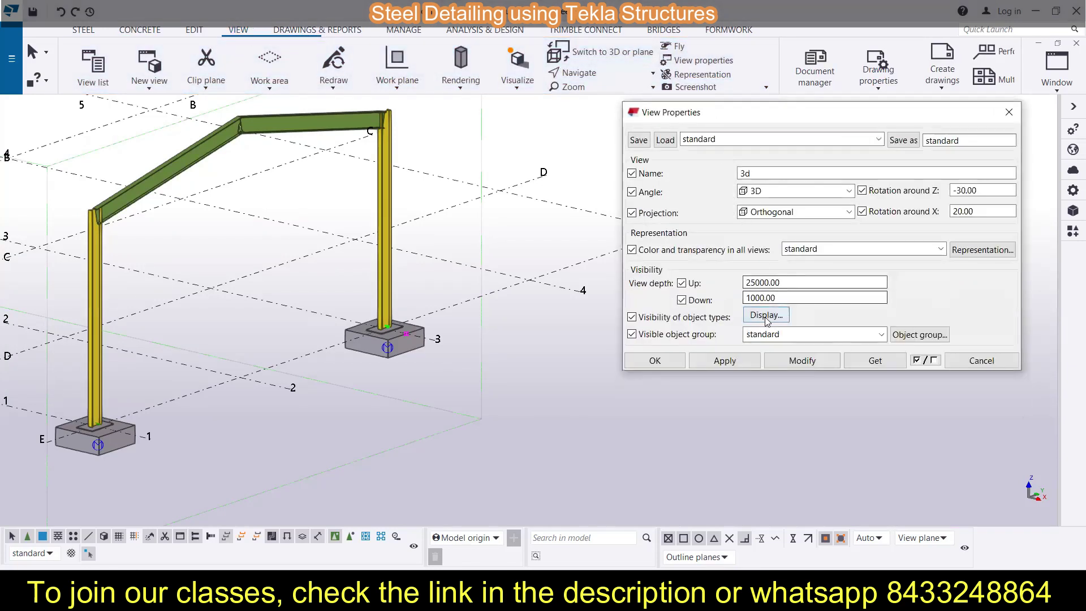
left_click(766, 315)
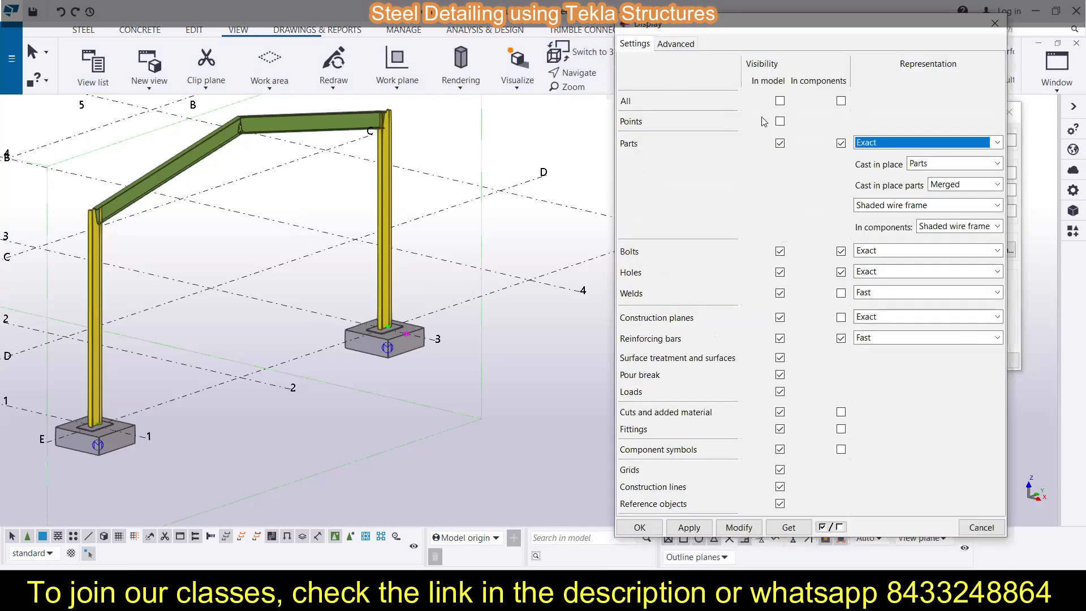
left_click_drag(730, 29, 498, 36)
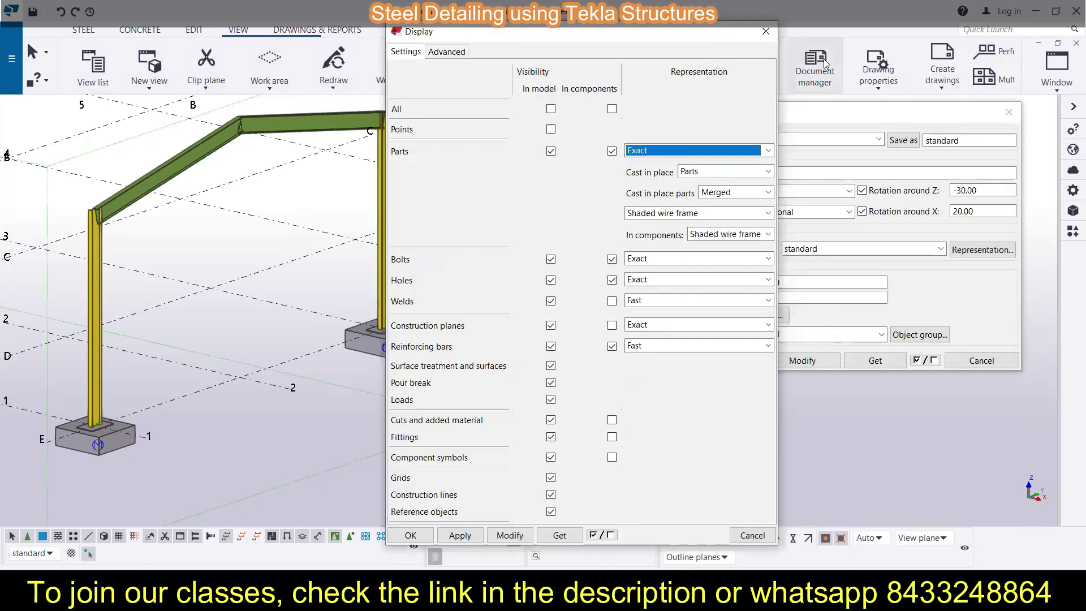
left_click(765, 36)
left_click(1009, 112)
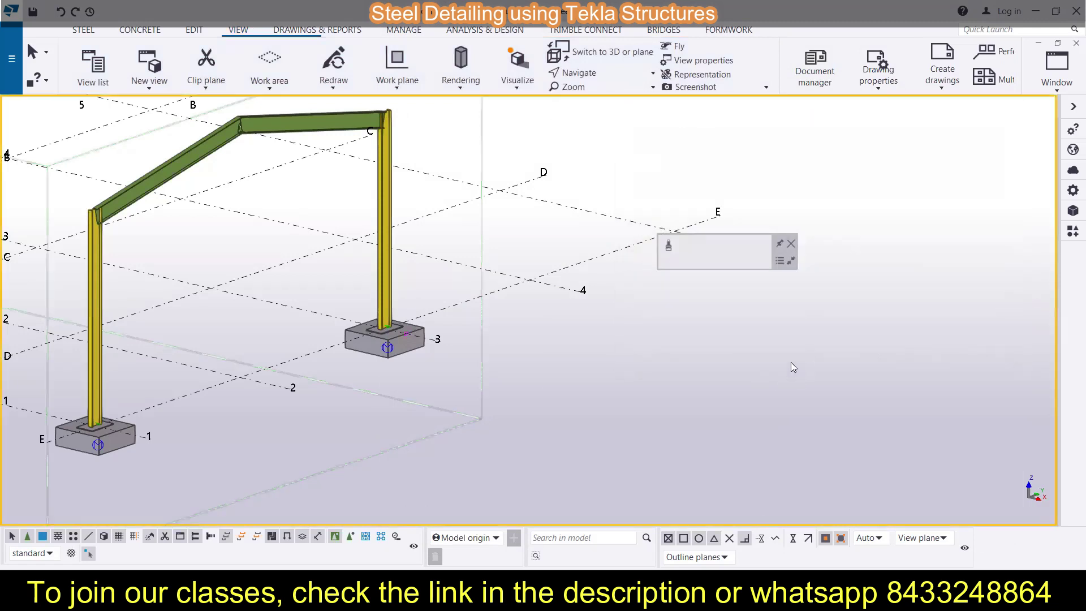
Step: Open the 3d view's object type display settings and switch off in-model visibility for all object types
double_click(792, 367)
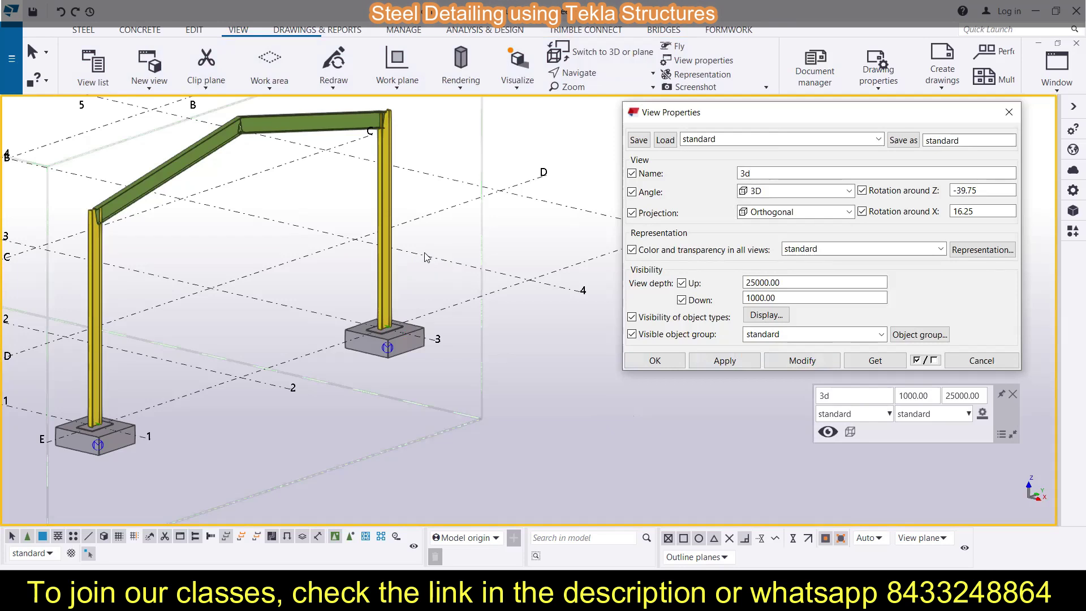
left_click(764, 318)
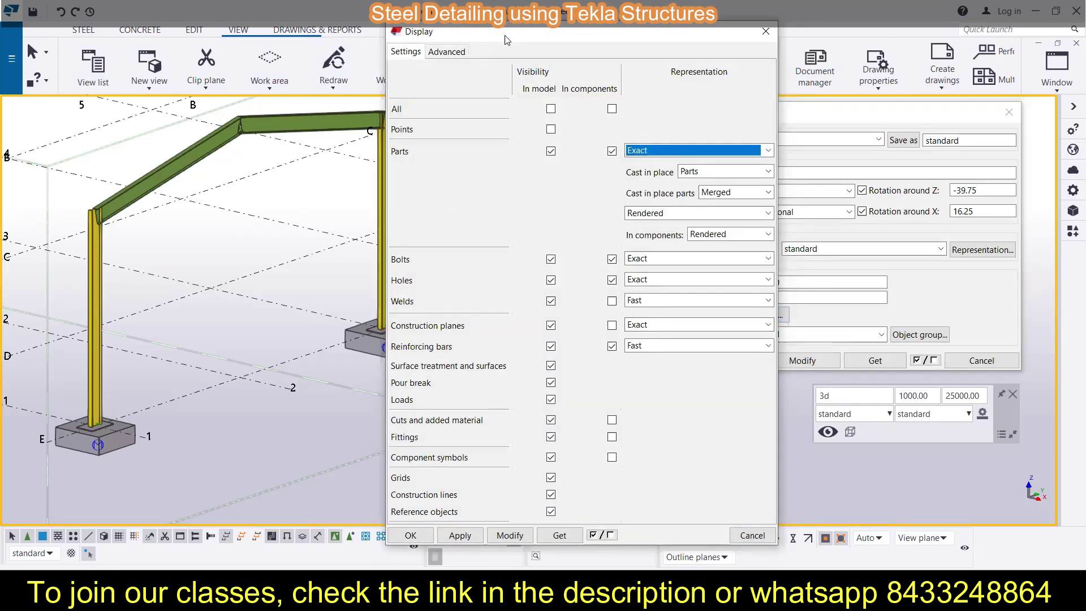
left_click_drag(506, 39, 730, 48)
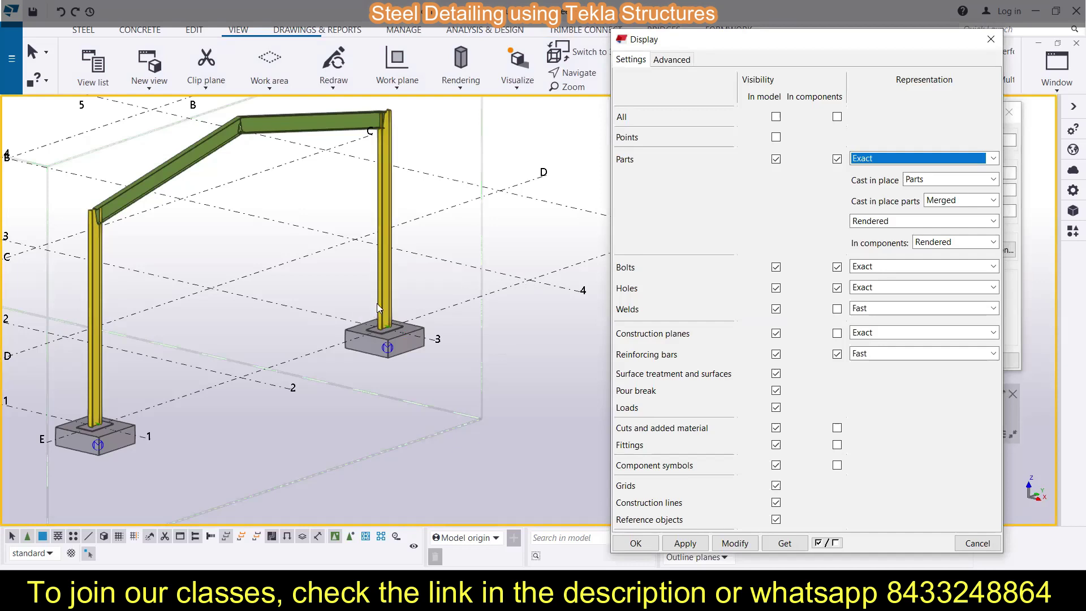
left_click(775, 117)
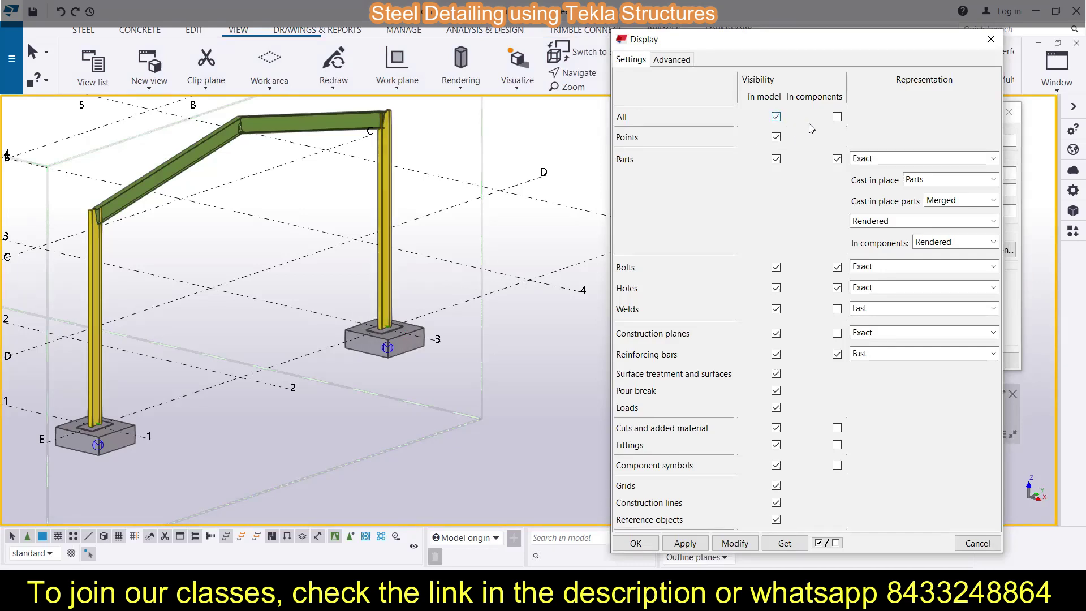
left_click(776, 117)
Step: Set the parts representation to Reference line, make parts visible in the model and apply the settings to the view
left_click(930, 164)
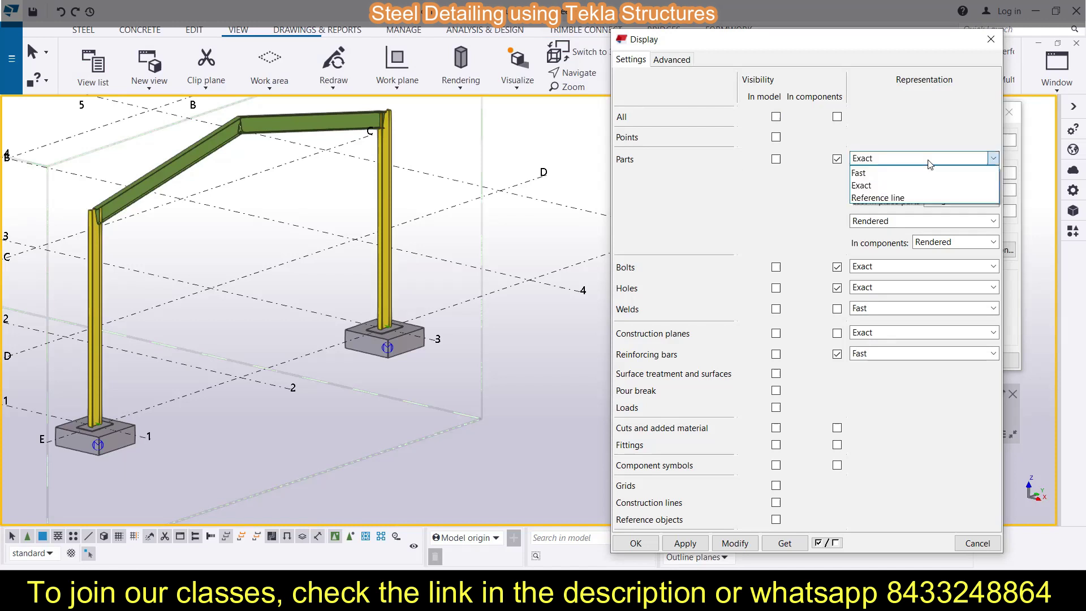
left_click(905, 198)
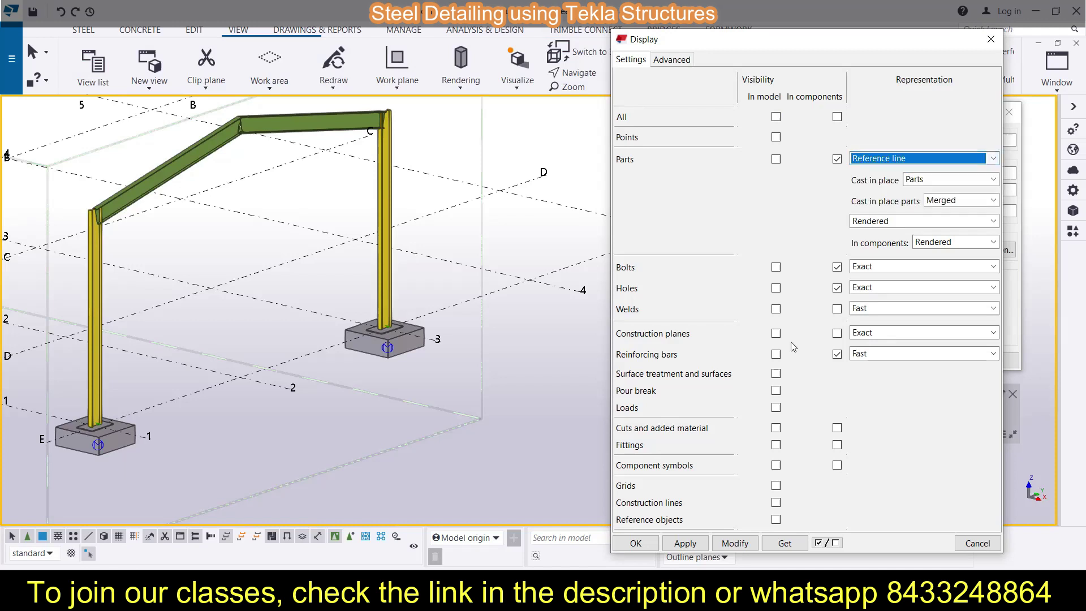
left_click(735, 543)
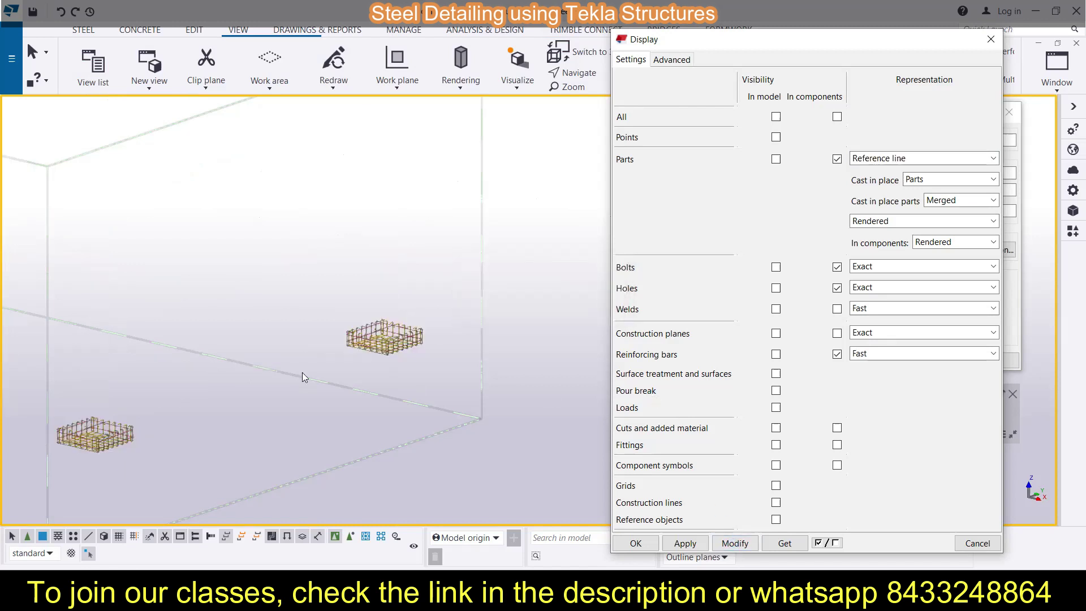
scroll(242, 302, "down", 3)
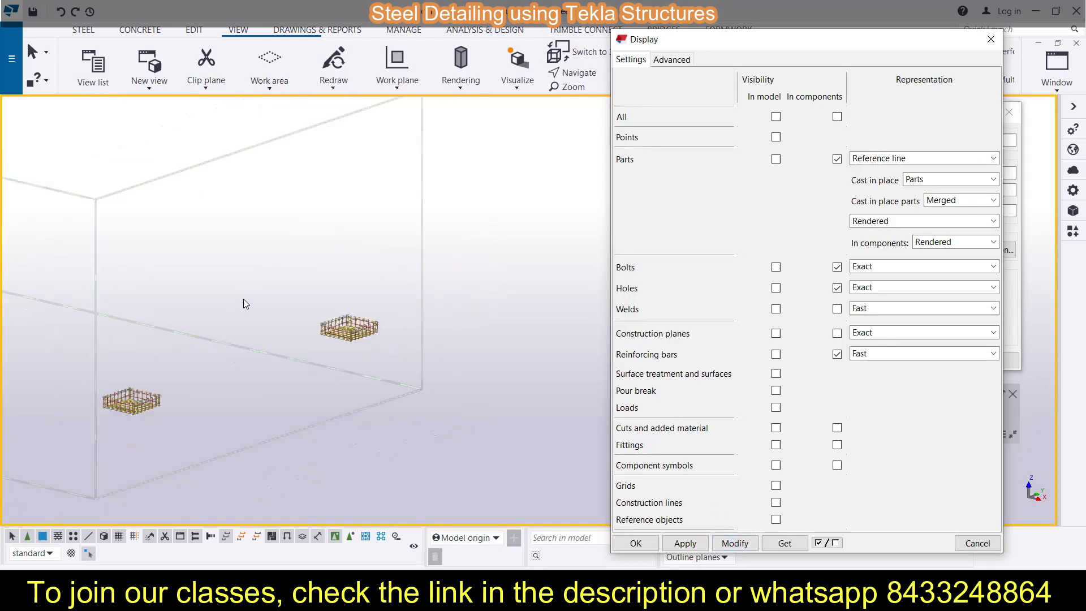
left_click(776, 160)
left_click(736, 543)
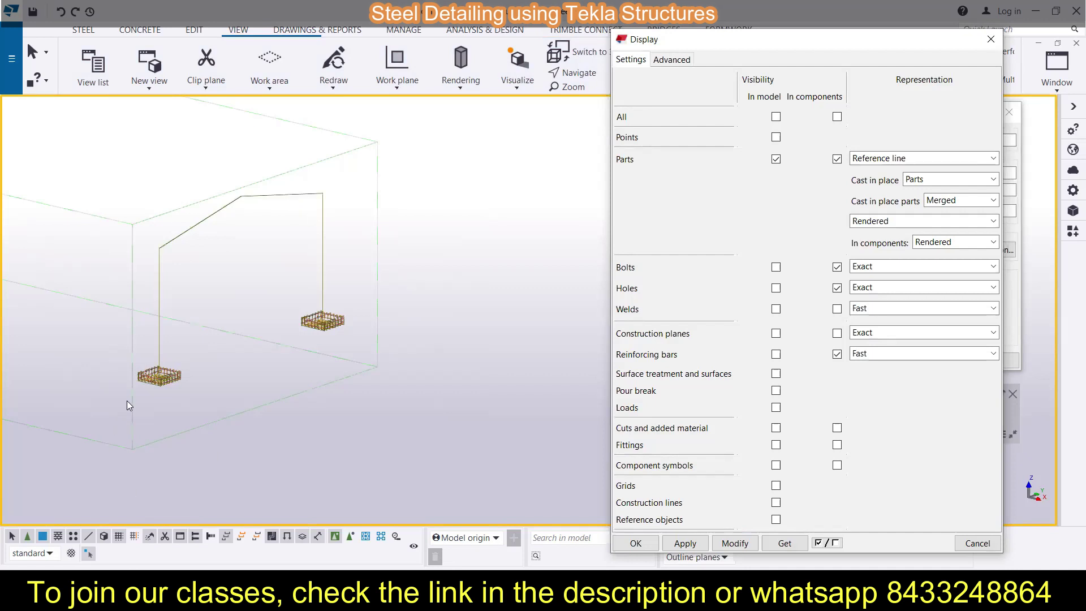
Step: Set the parts representation to Exact and apply it to the view
scroll(127, 401, "up", 3)
scroll(174, 372, "up", 3)
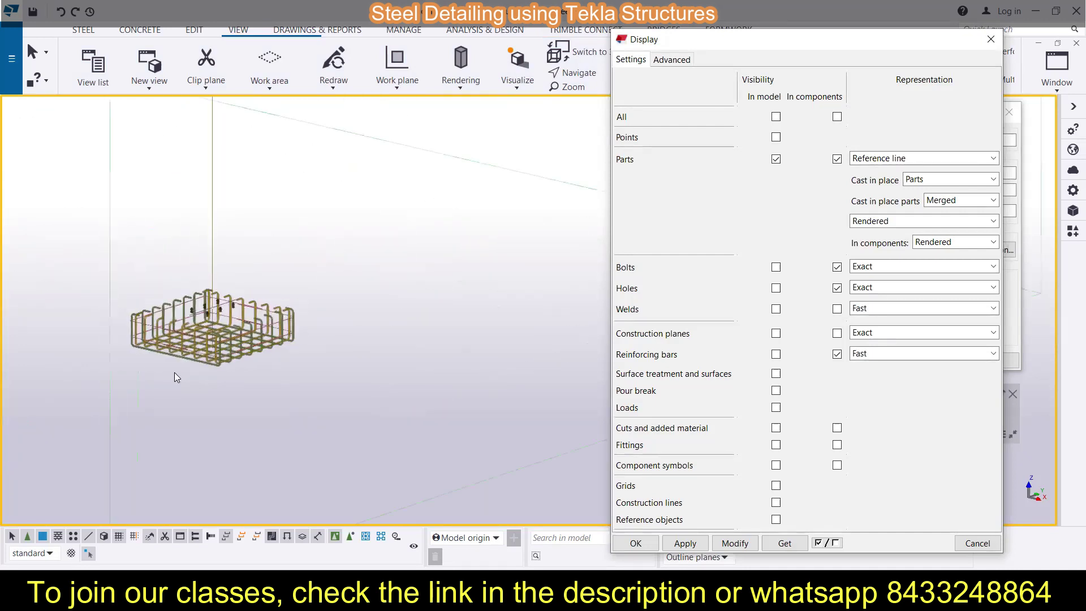
scroll(174, 372, "up", 6)
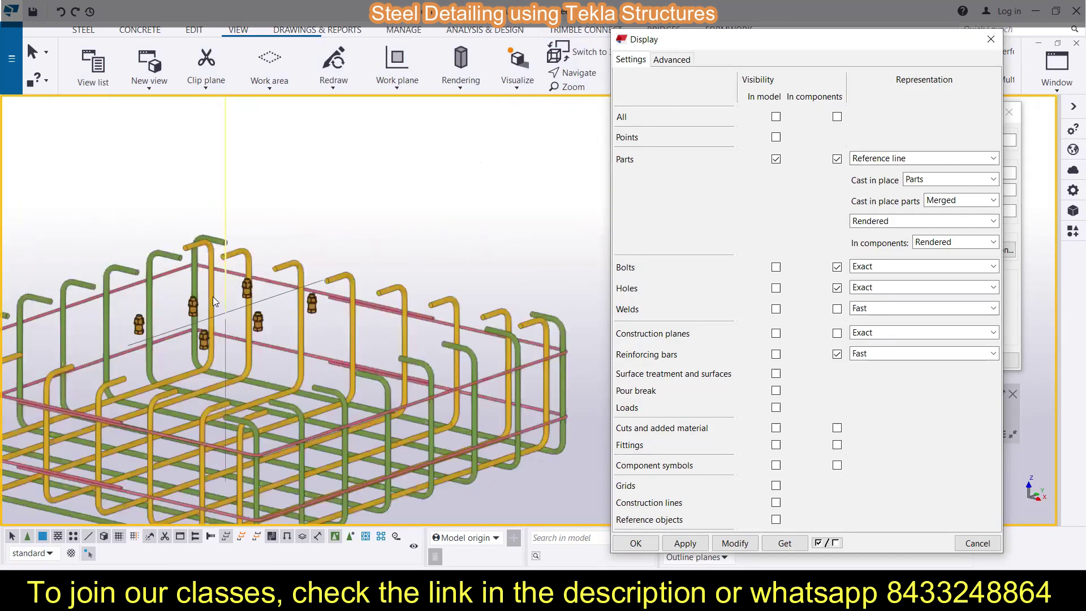
scroll(214, 301, "down", 10)
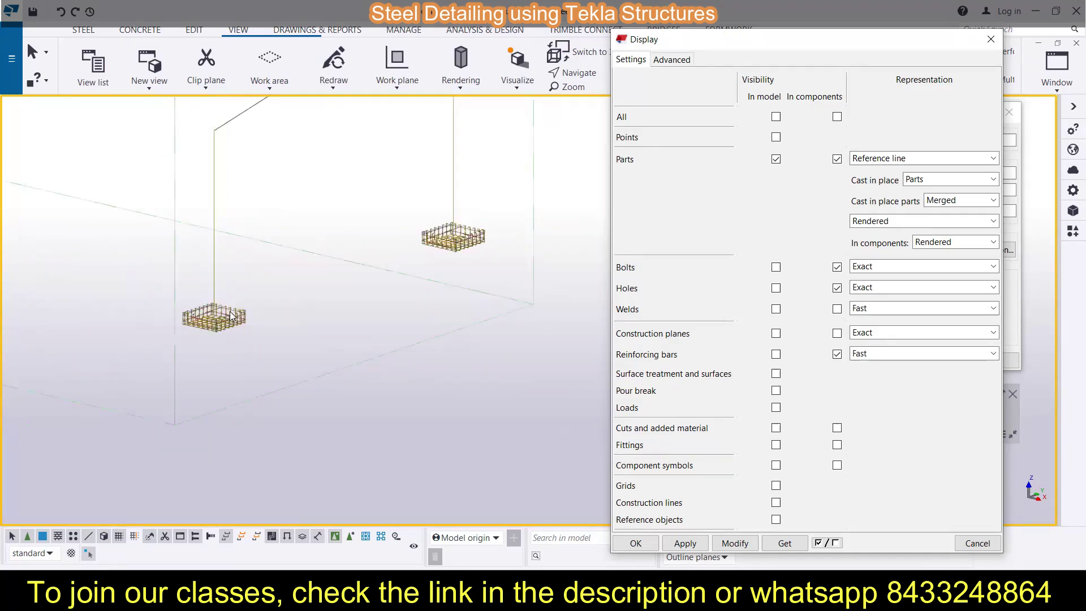
middle_click_drag(231, 316, 175, 445)
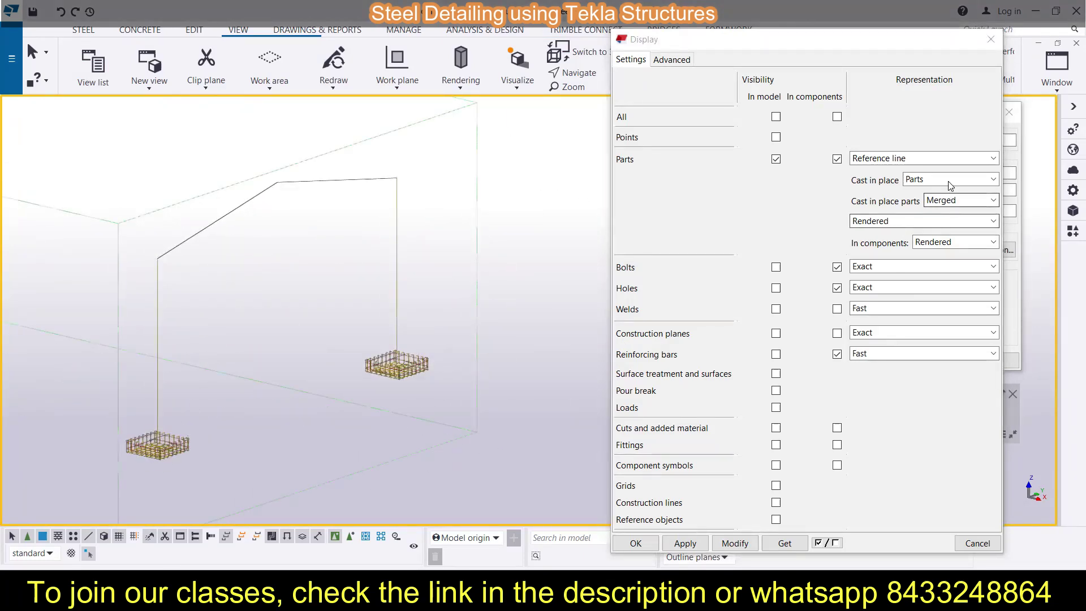
left_click(922, 160)
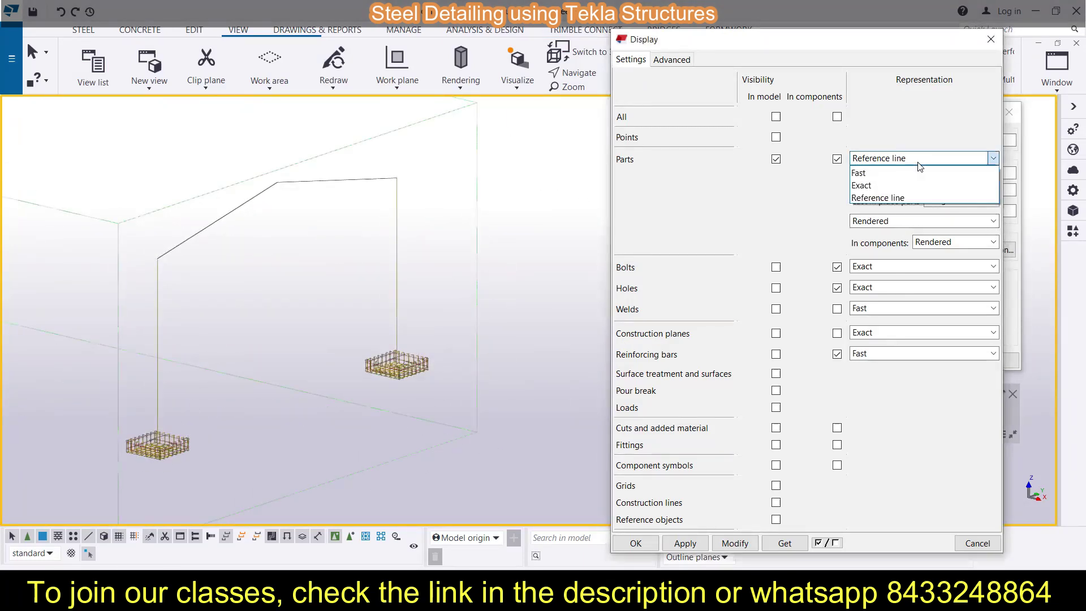
left_click(892, 186)
left_click(733, 547)
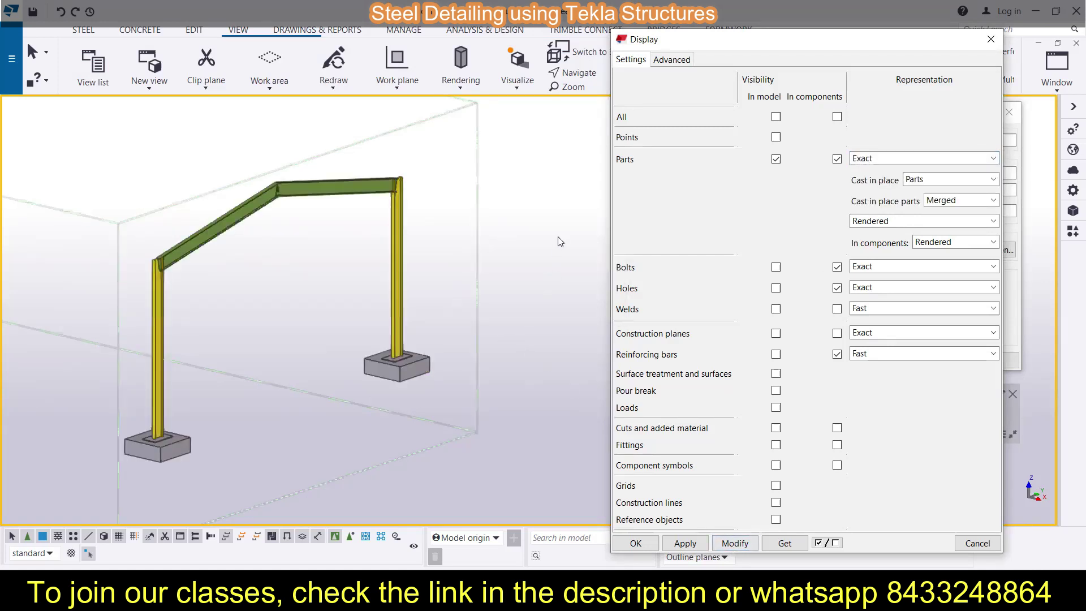
Step: Make points, bolts, holes and welds visible in the model, and welds visible in components too
scroll(446, 242, "down", 4)
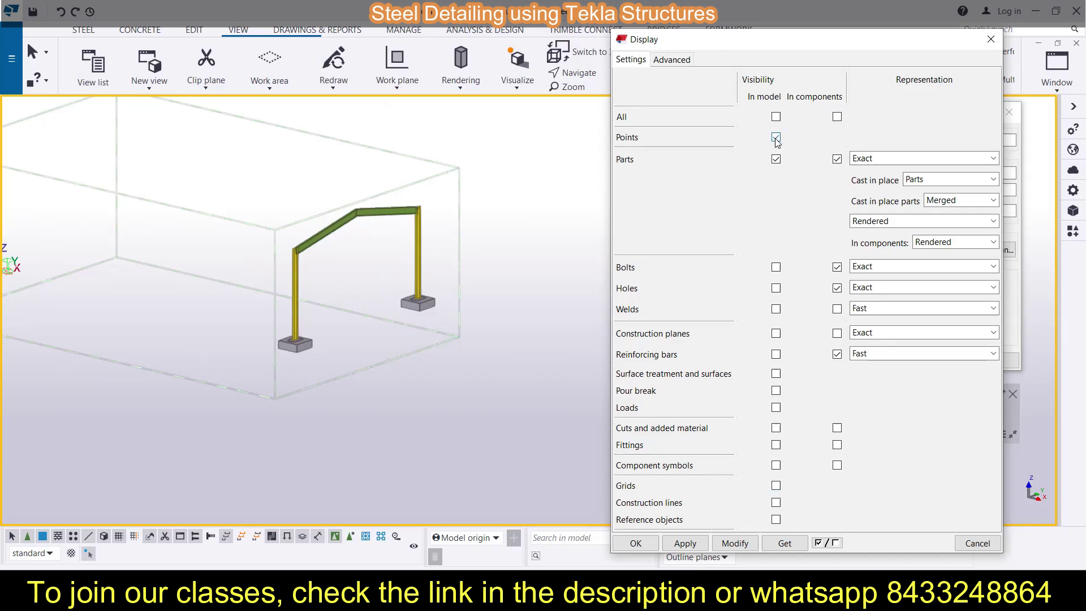
left_click(735, 543)
left_click(776, 268)
left_click(905, 268)
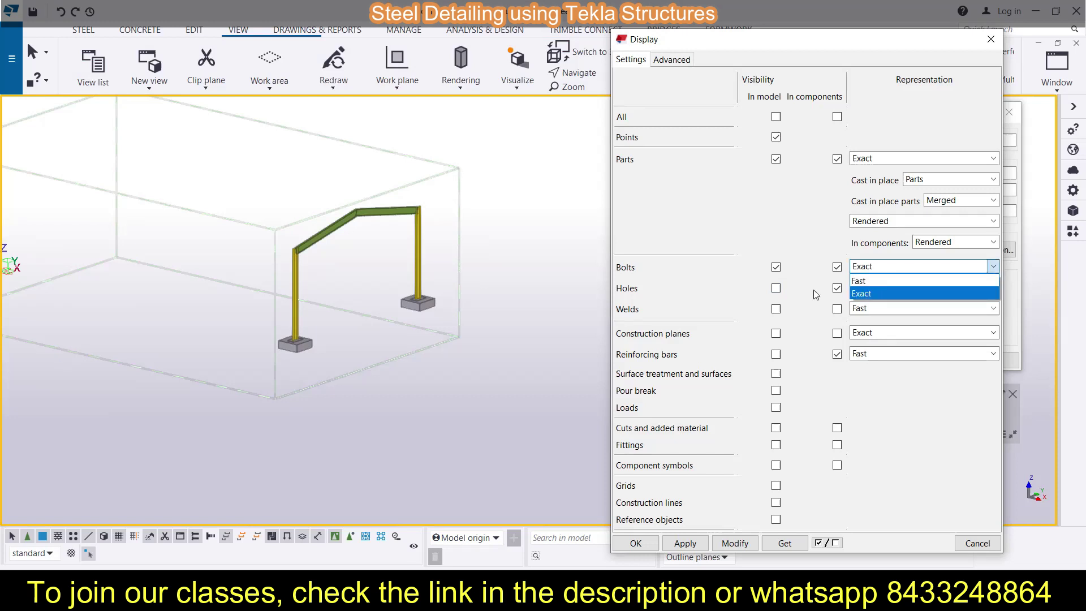
left_click(777, 290)
left_click(776, 310)
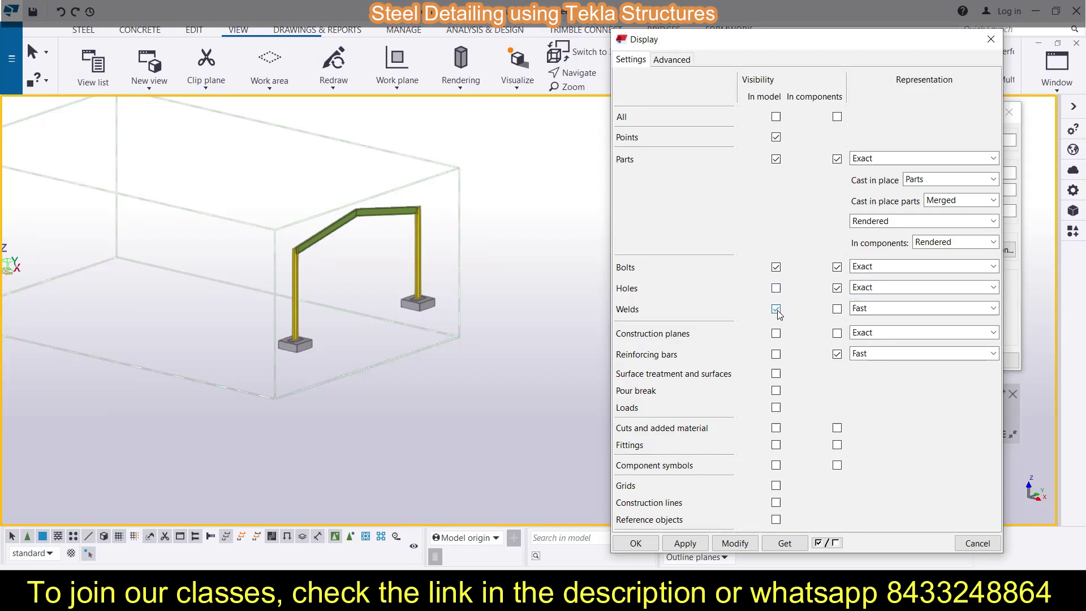
left_click(777, 289)
left_click(837, 309)
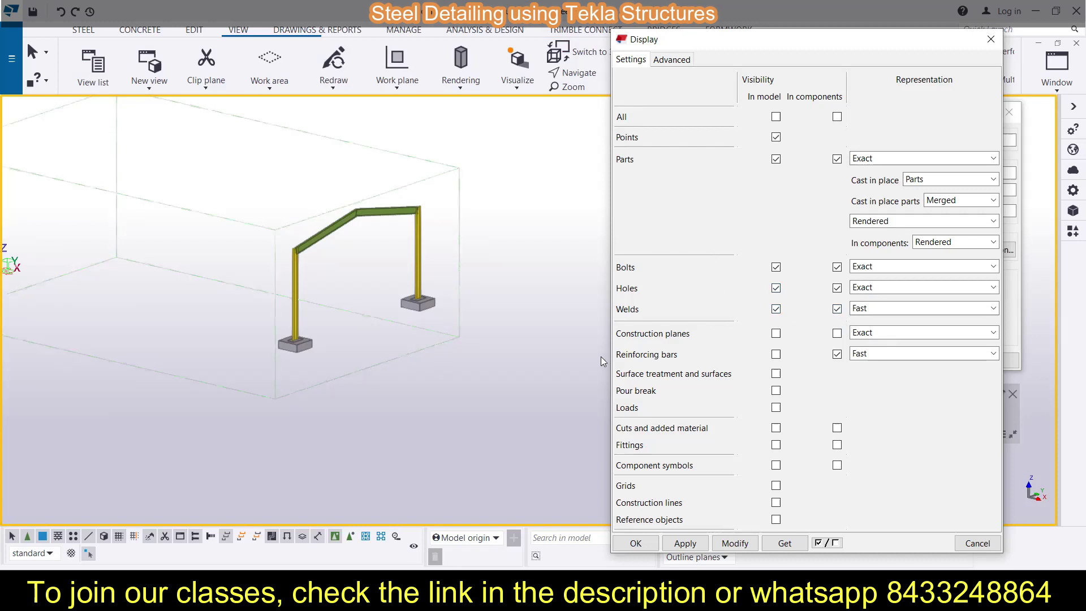
Step: Turn on construction planes both in the model and in components, and apply the display settings to the view
left_click(776, 335)
left_click(837, 334)
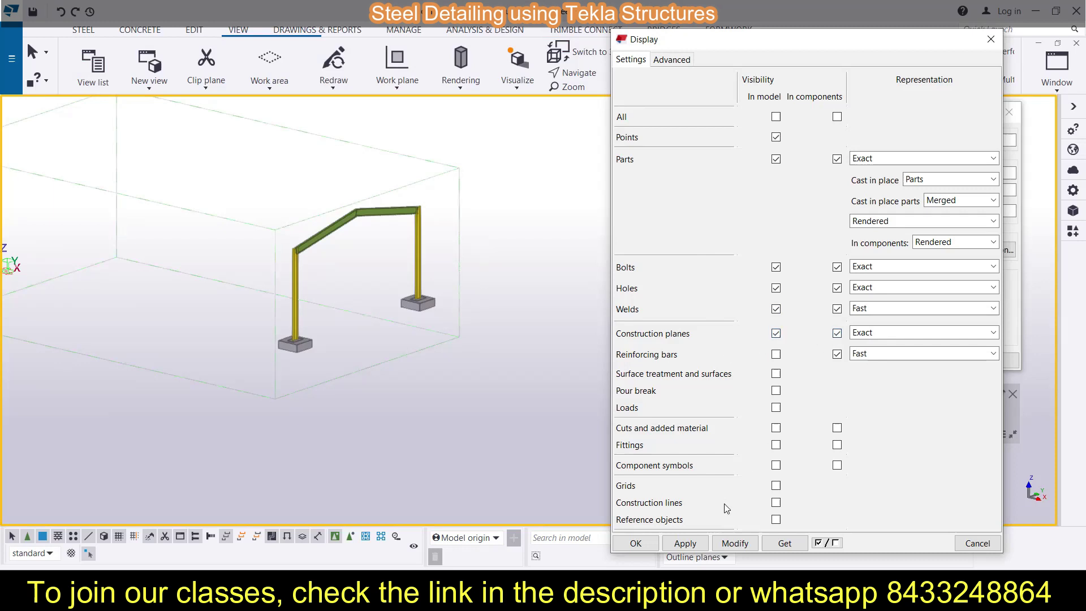
left_click(735, 544)
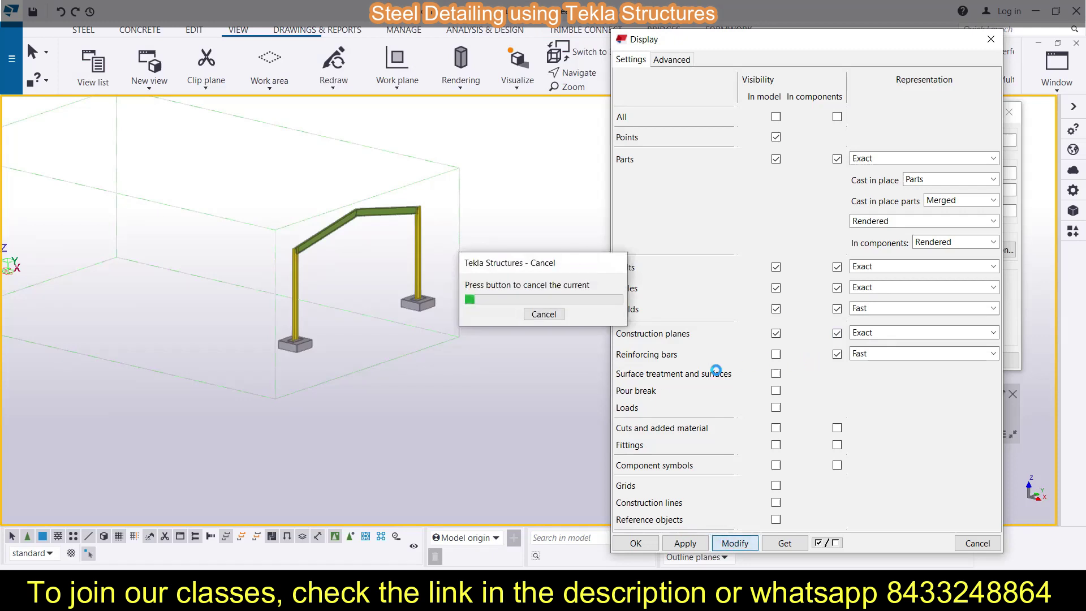
Step: Hide construction planes both in the model and in components, and apply the display settings to the view
scroll(306, 339, "up", 10)
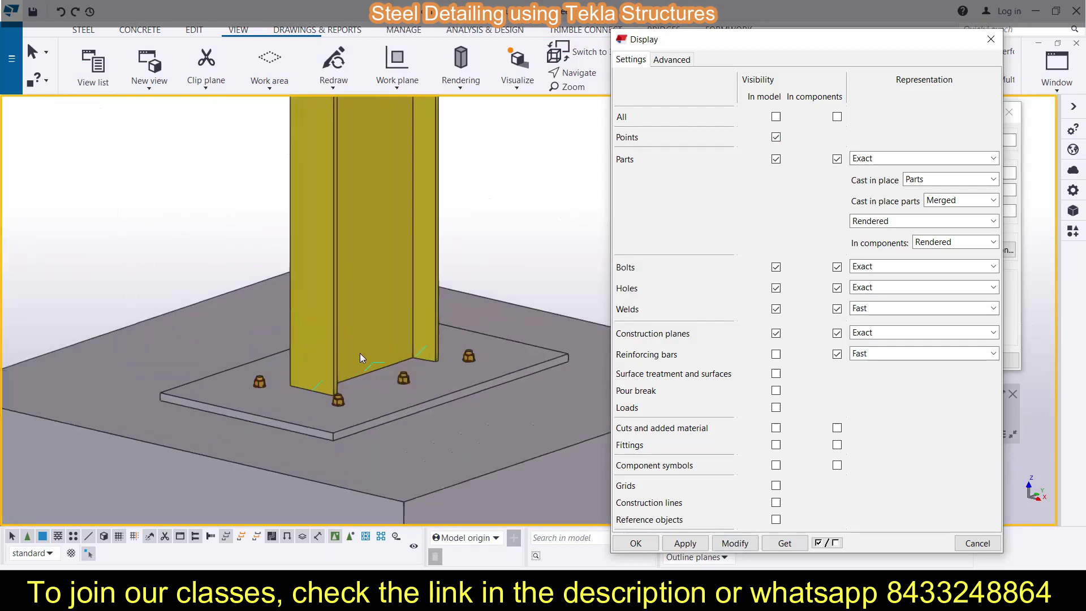
middle_click_drag(359, 353, 307, 228)
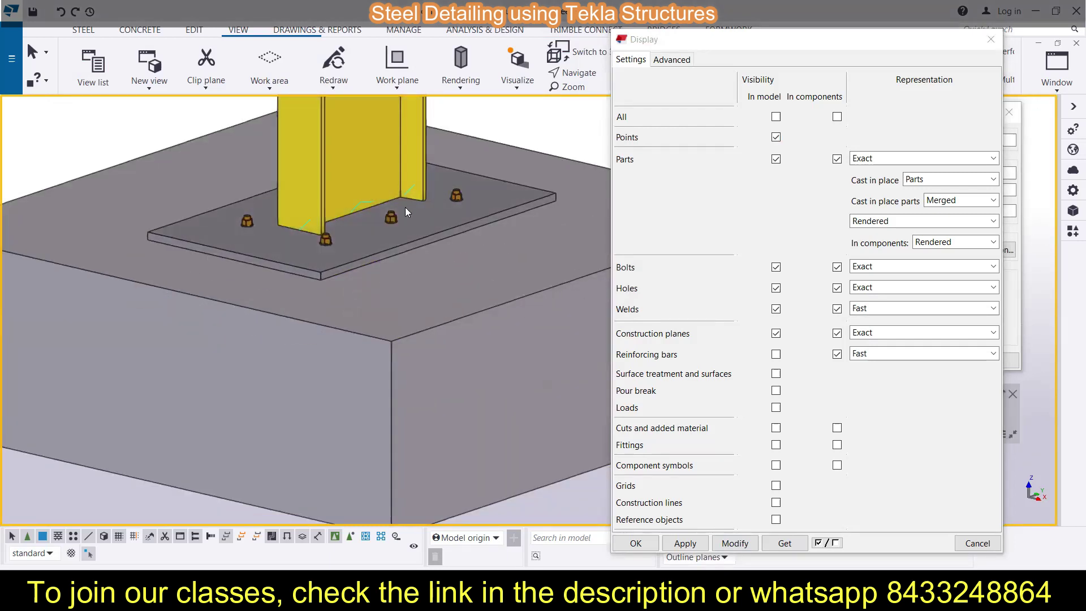
scroll(340, 211, "down", 2)
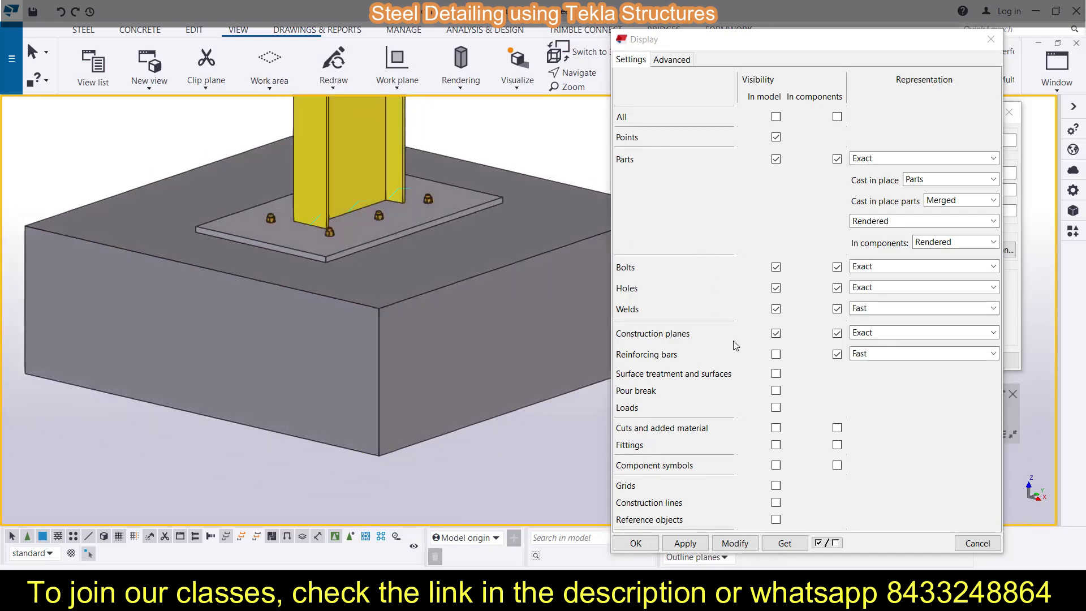
left_click(776, 334)
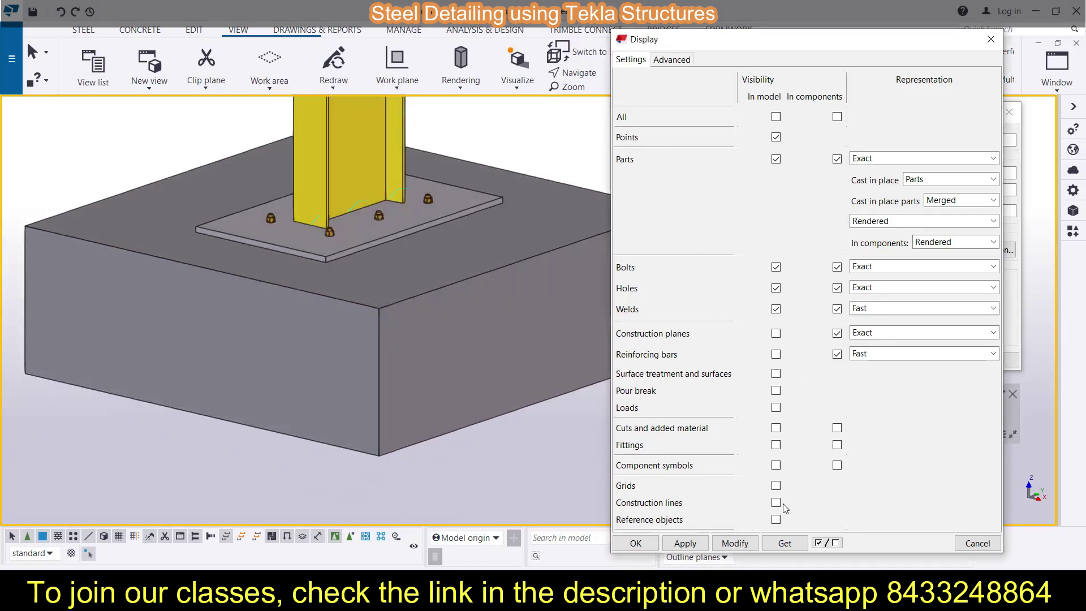
left_click(836, 354)
left_click(838, 334)
left_click(735, 543)
Step: Switch the parts to shaded wireframe display to examine the reinforcement inside the column's concrete footing
scroll(357, 238, "down", 5)
scroll(356, 245, "down", 4)
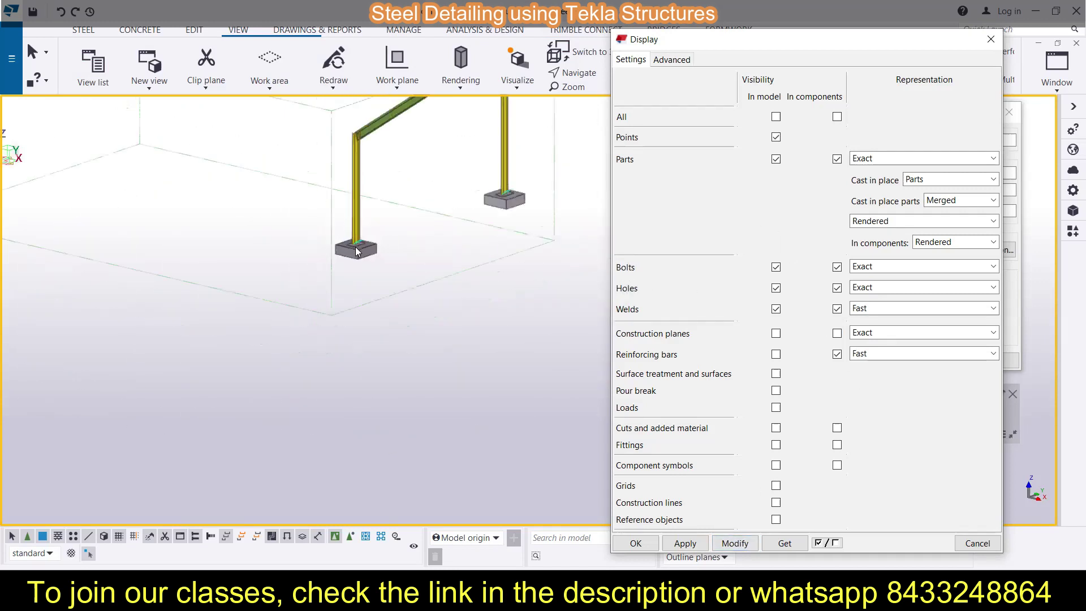
middle_click_drag(357, 328, 333, 292)
scroll(347, 317, "up", 5)
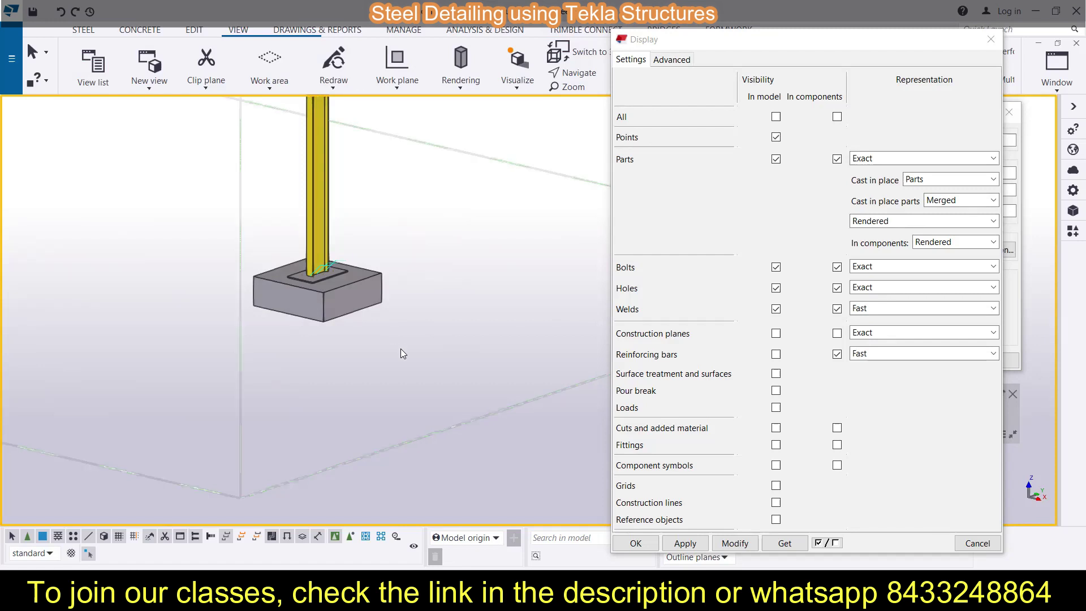
key("ctrl+2")
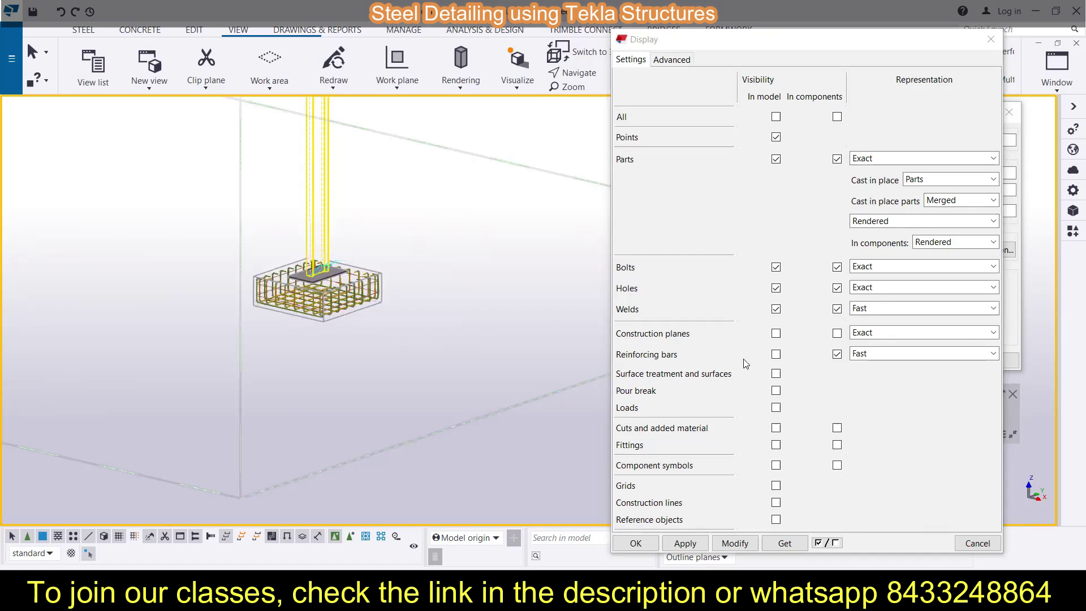
Step: Hide reinforcing bars in the model and in components, apply the settings, and display the parts as wireframe to check the footing
left_click(776, 355)
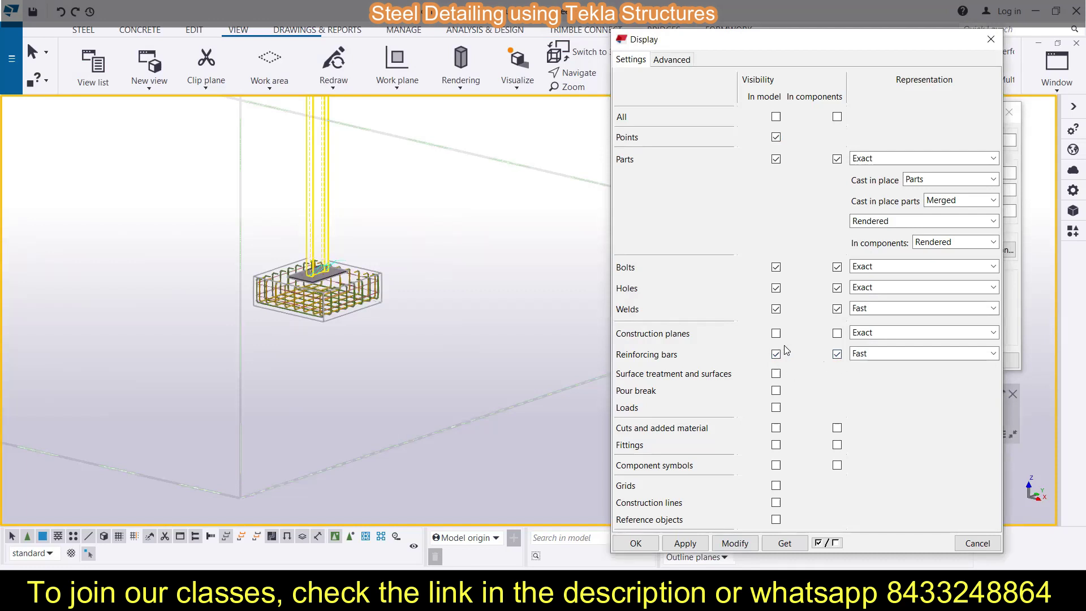
left_click(838, 354)
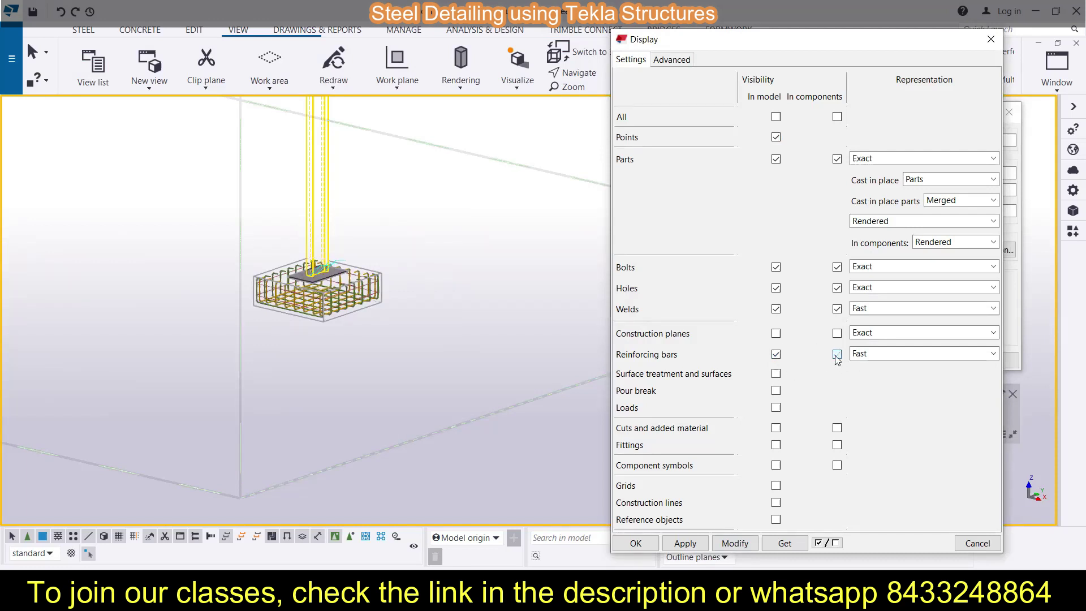
left_click(776, 355)
left_click(908, 355)
left_click(901, 356)
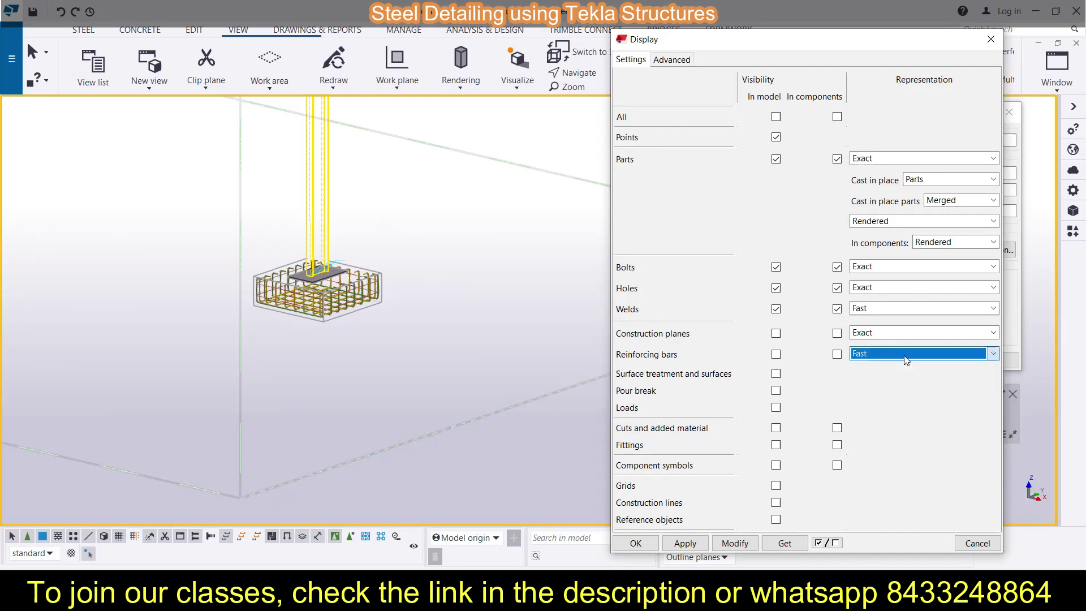
left_click(735, 544)
left_click(481, 383)
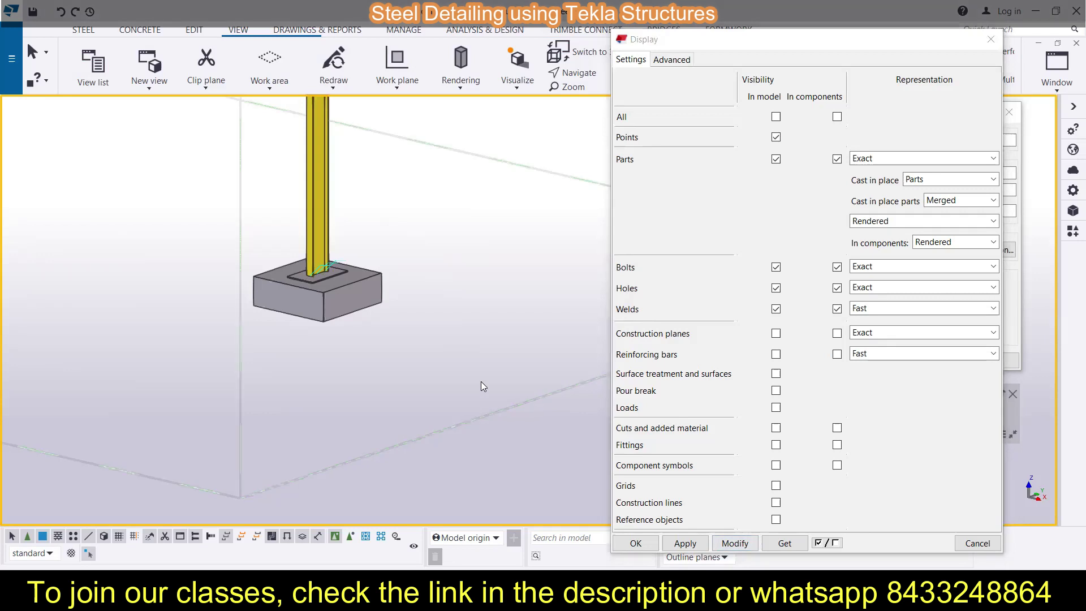
key("ctrl+1")
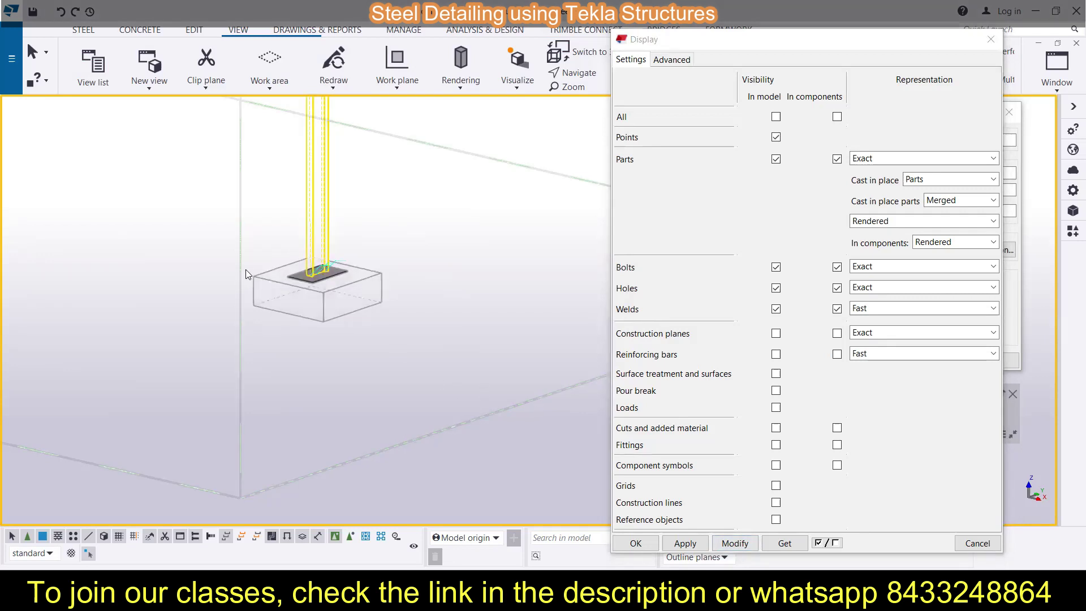
Step: Make reinforcing bars visible in the model and in components, apply the settings, and display the parts as shaded wireframe
left_click(777, 355)
left_click(841, 355)
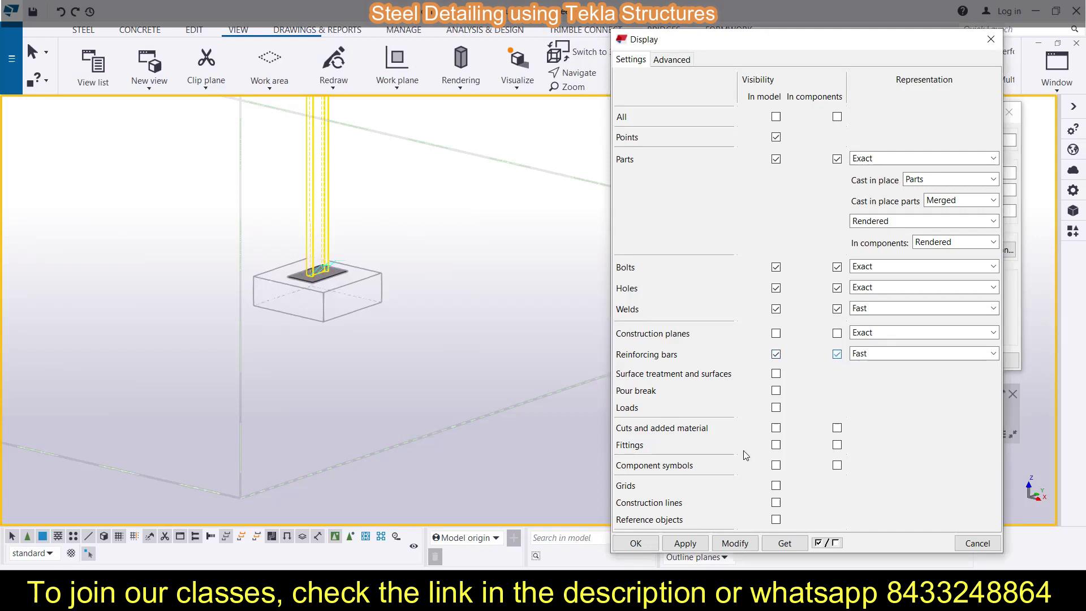
left_click(726, 548)
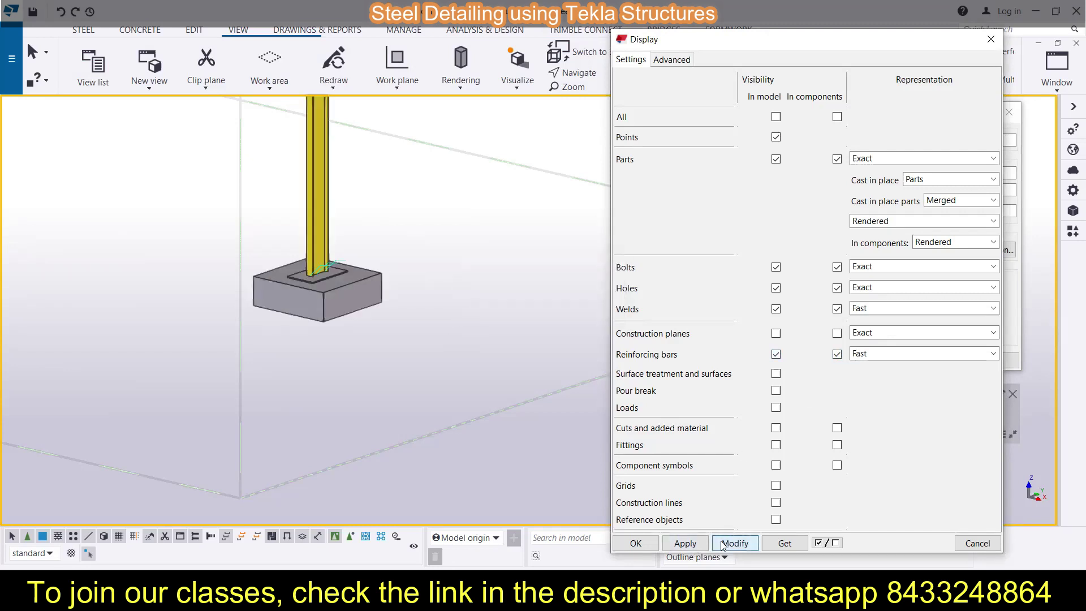
left_click(496, 404)
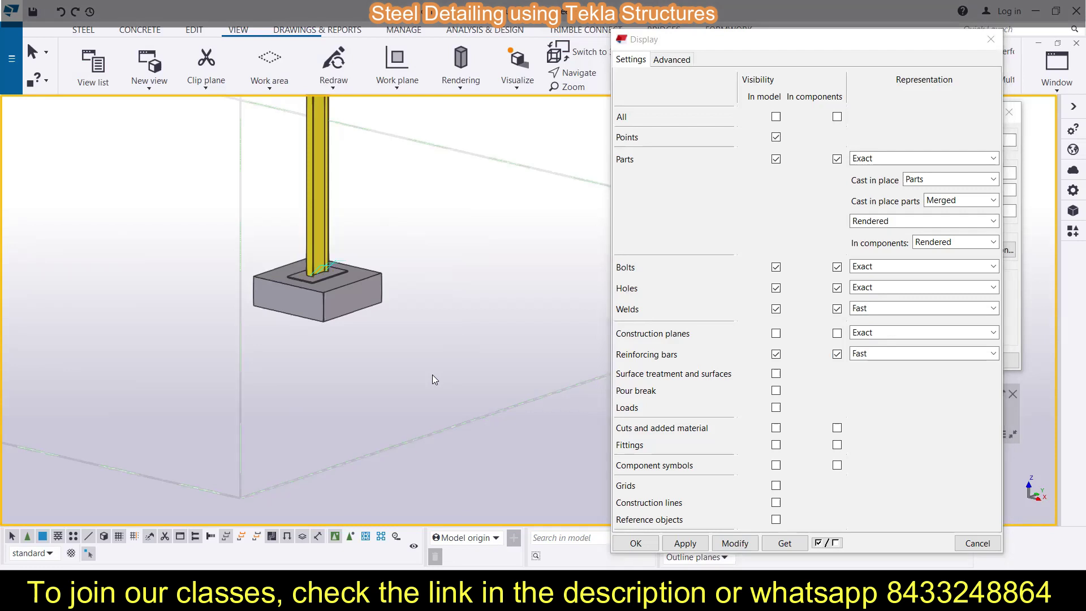
key("ctrl+2")
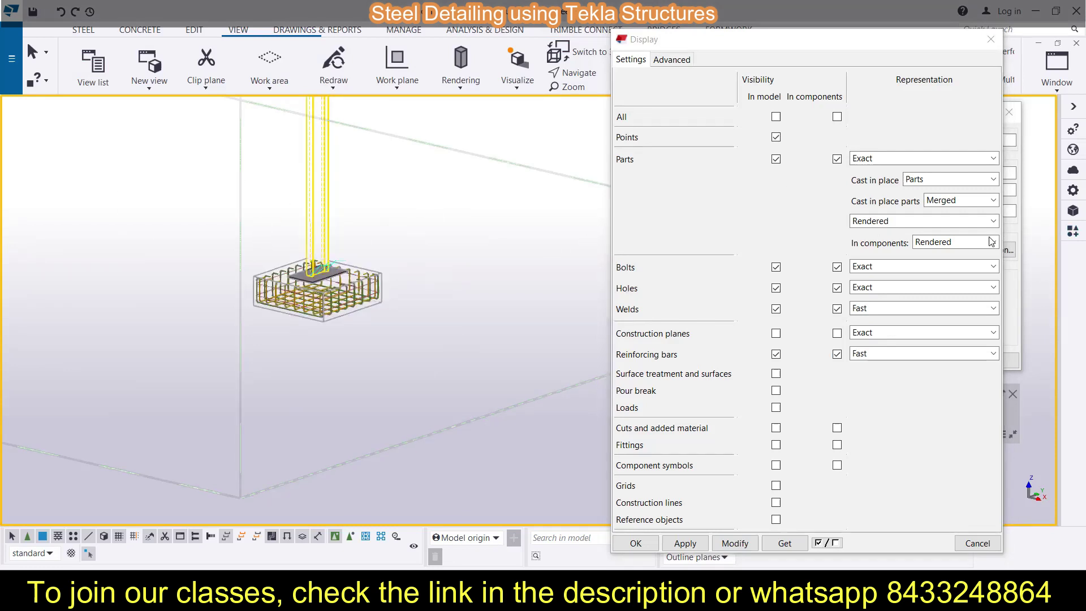
Step: Set the rendering of parts in components to Parts grayscale and apply it to the view
left_click(973, 242)
left_click(964, 260)
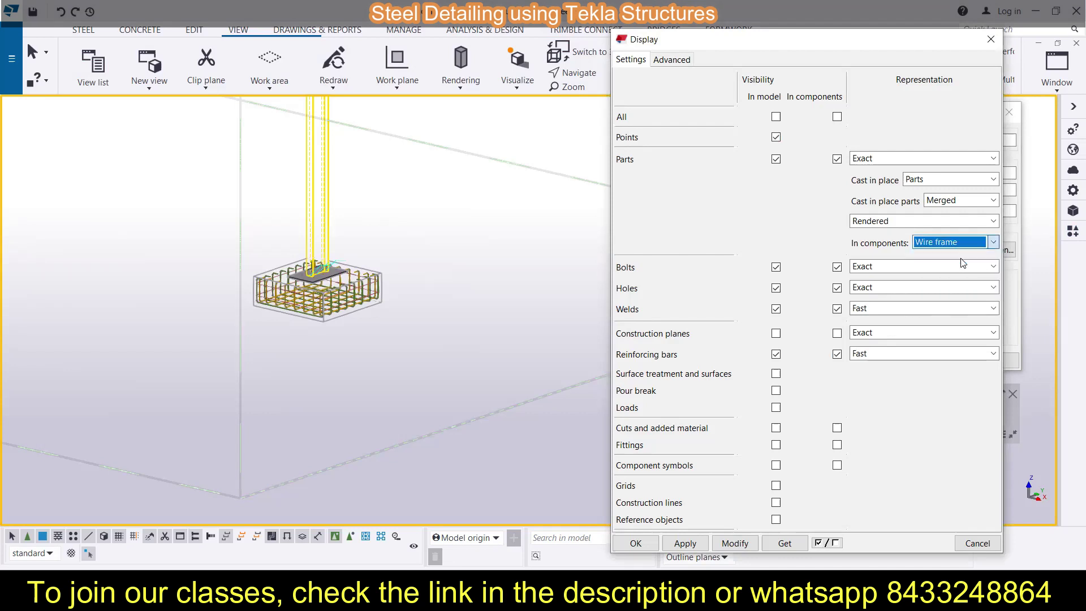
left_click(990, 244)
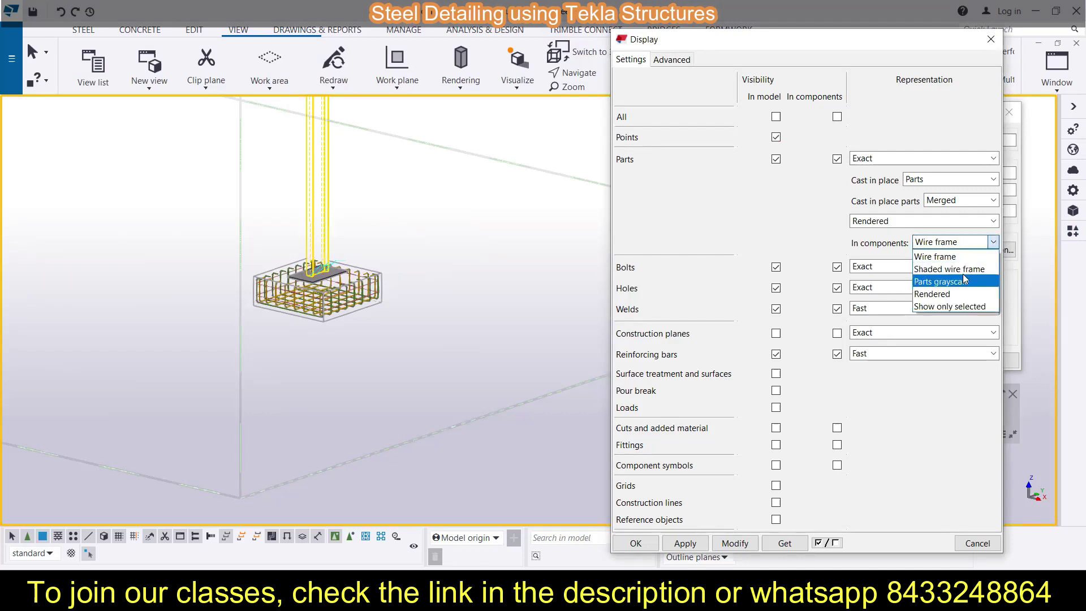
left_click(963, 279)
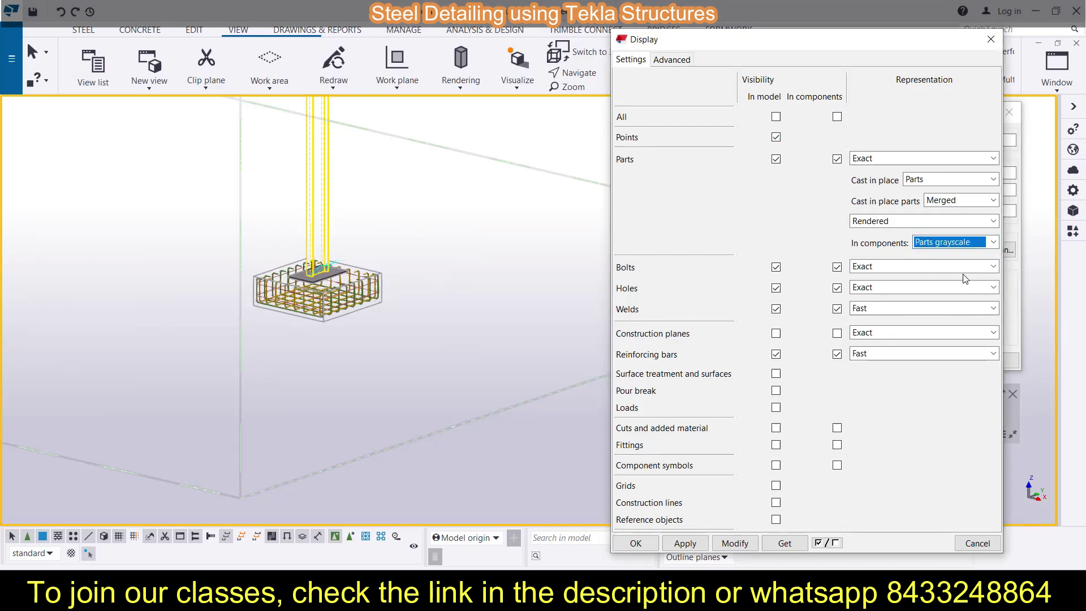
left_click(727, 546)
Step: Set the rendering of parts in components to Rendered and apply it to the view
left_click(961, 243)
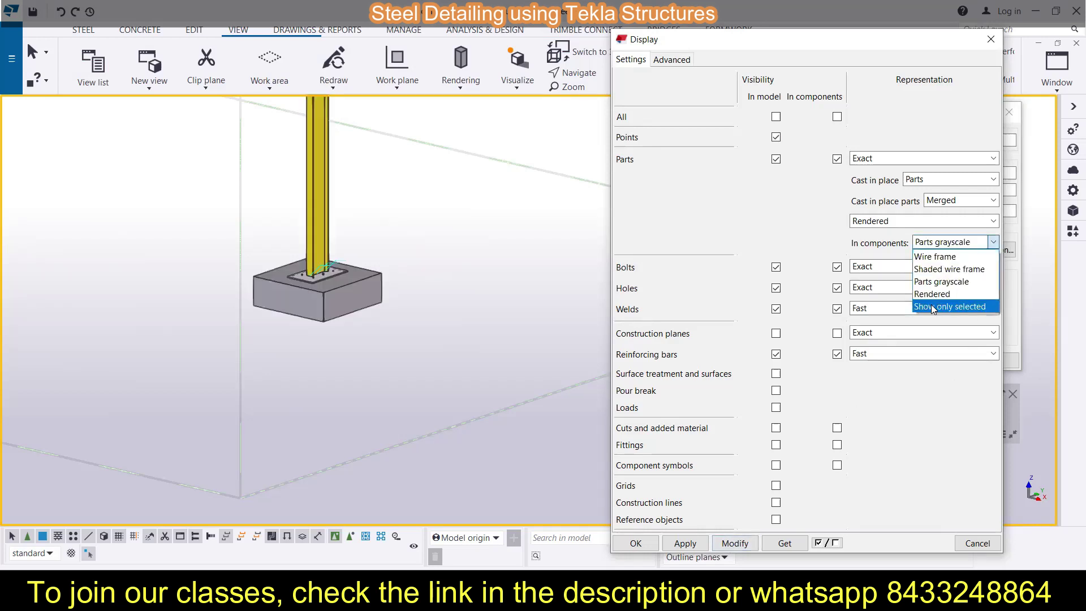
left_click(932, 294)
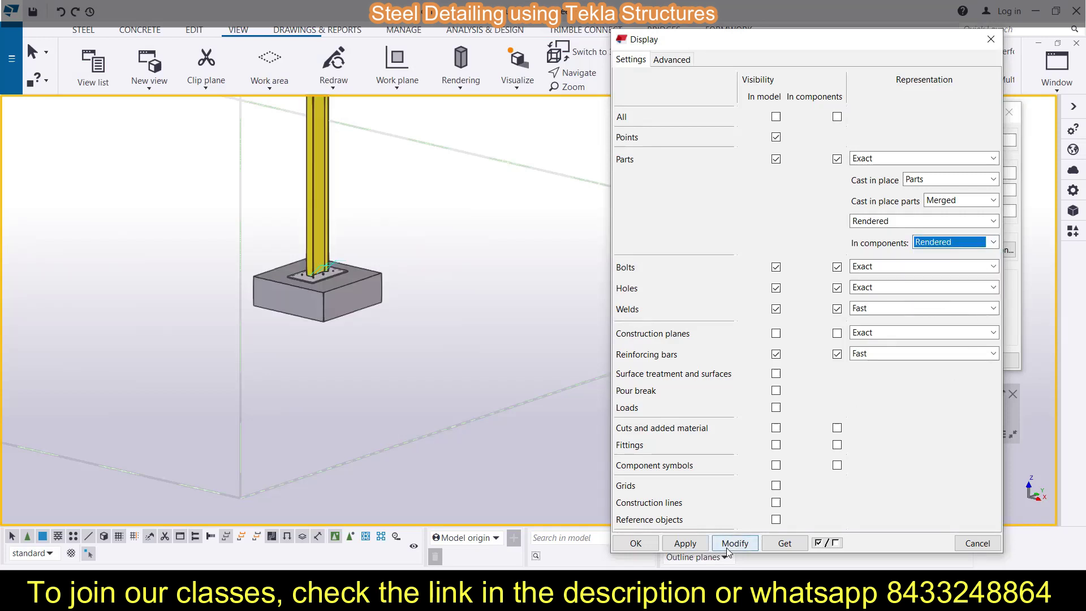
left_click(728, 547)
Step: Set the rendering of parts in components to Shaded wire frame and apply it to the view
left_click(964, 243)
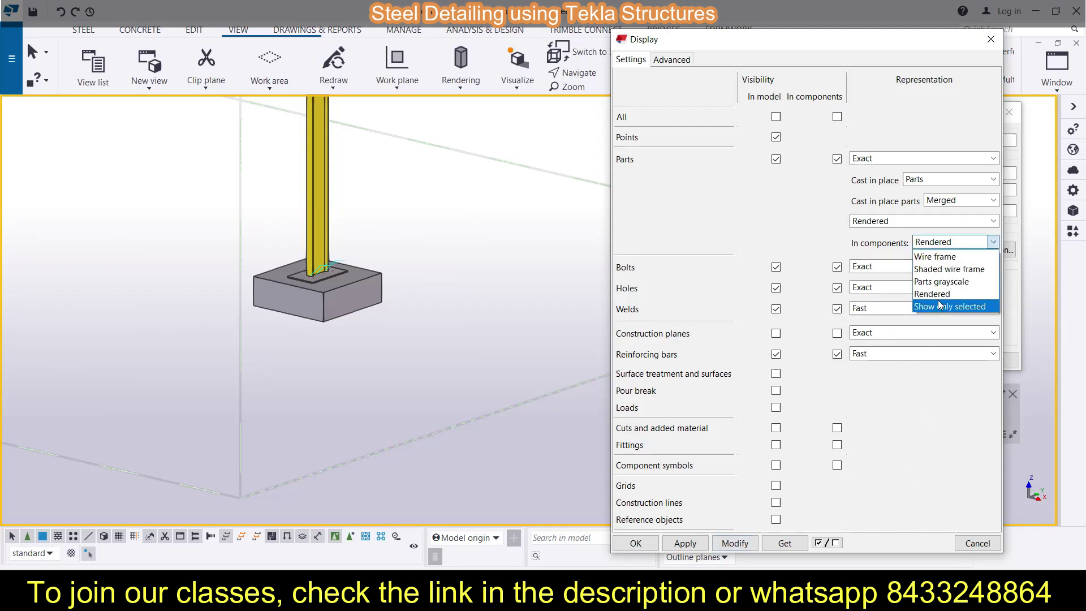
left_click(940, 276)
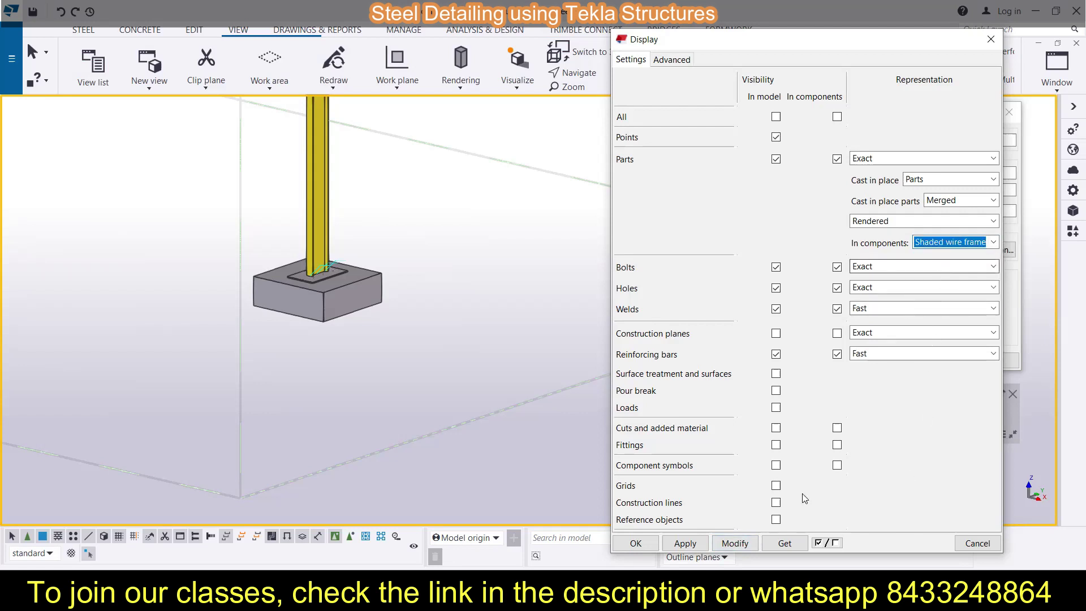
left_click(732, 544)
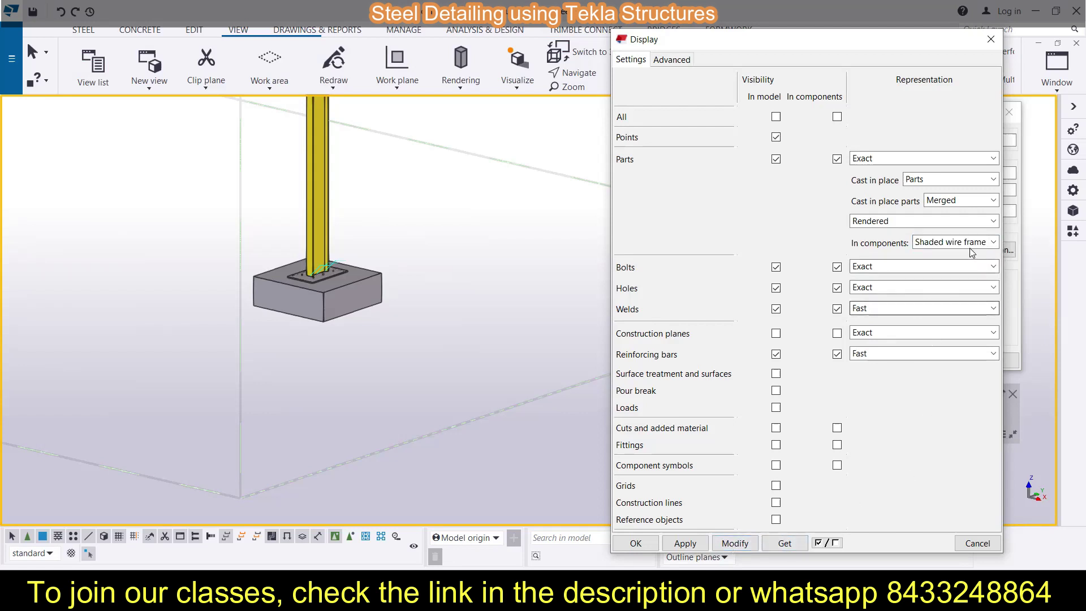
left_click(939, 242)
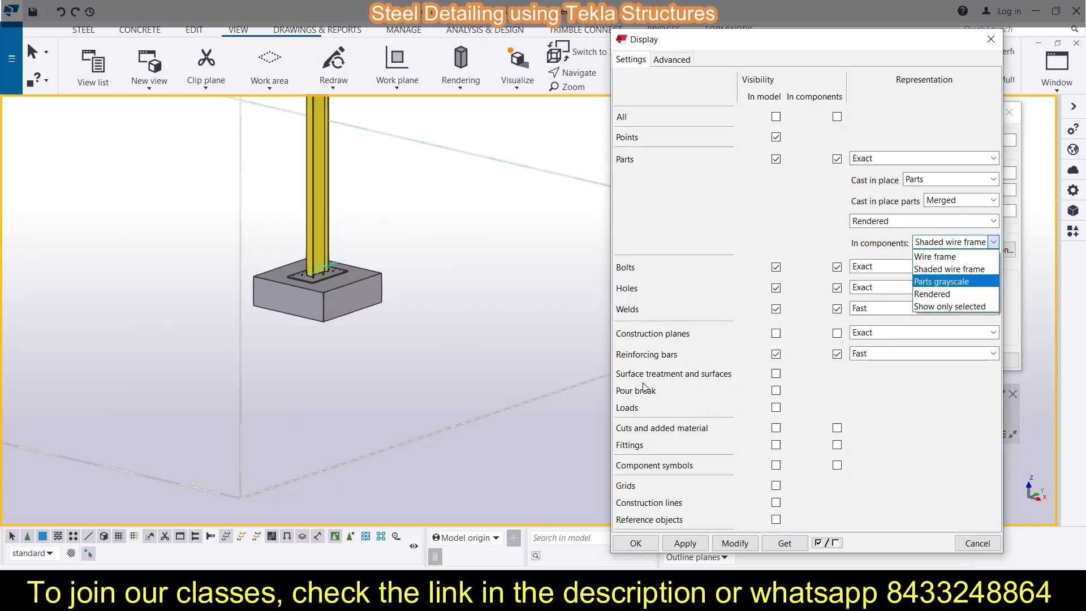
left_click(777, 375)
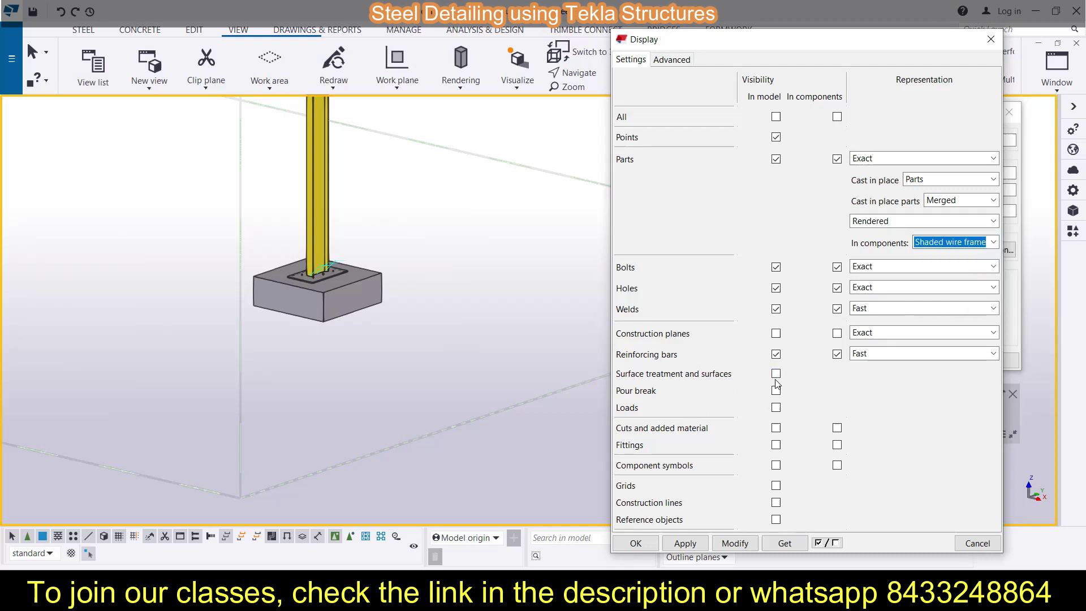
Step: Make surface treatments, pour breaks and loads visible in the model, construction planes in both model and components, and apply the settings
left_click(777, 375)
left_click(776, 391)
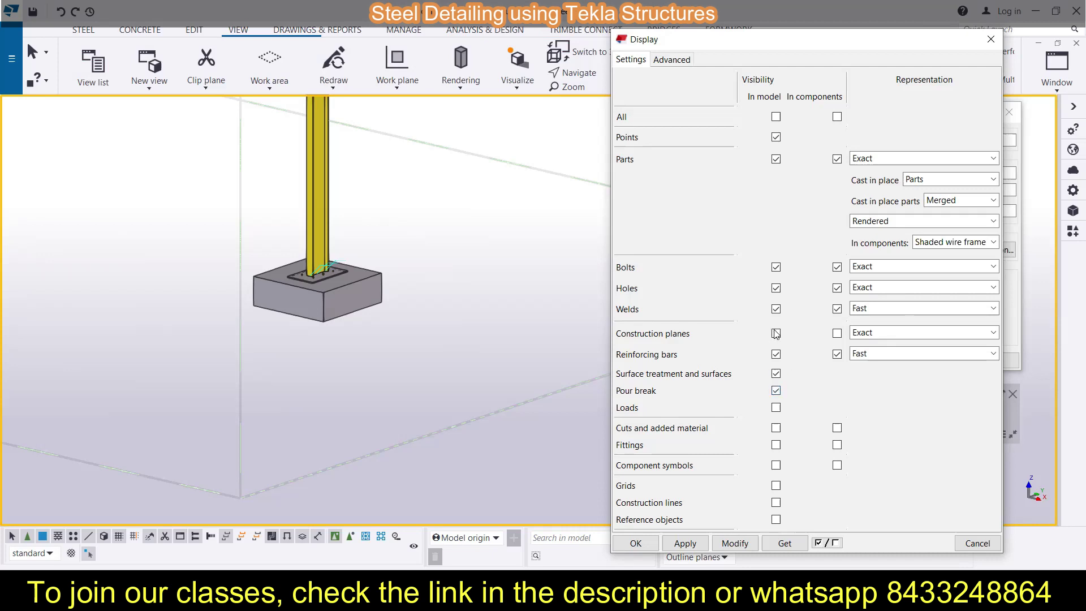
left_click(777, 333)
left_click(837, 334)
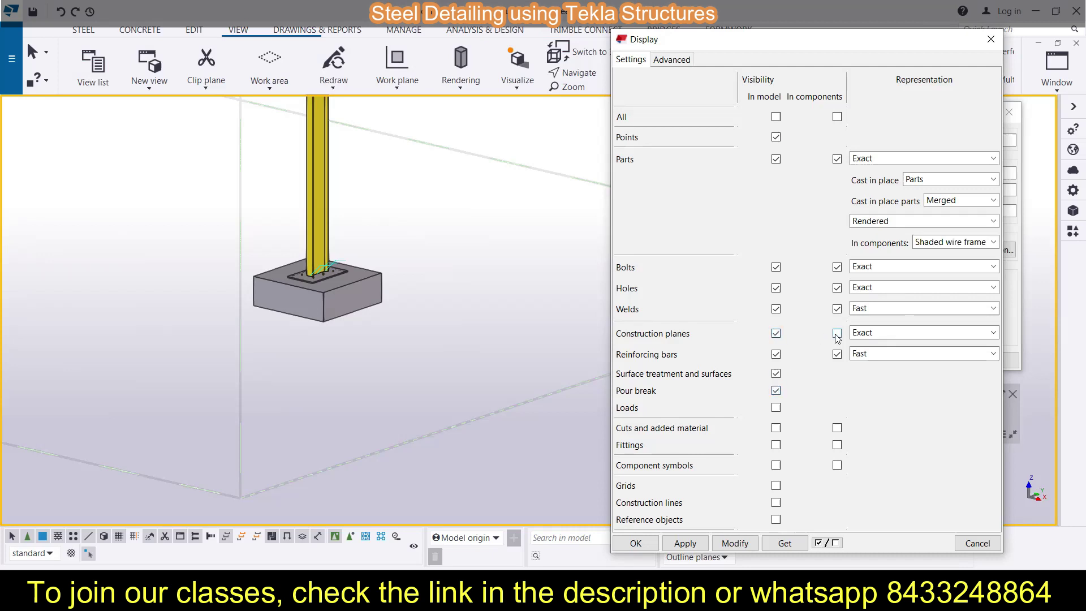
left_click(777, 409)
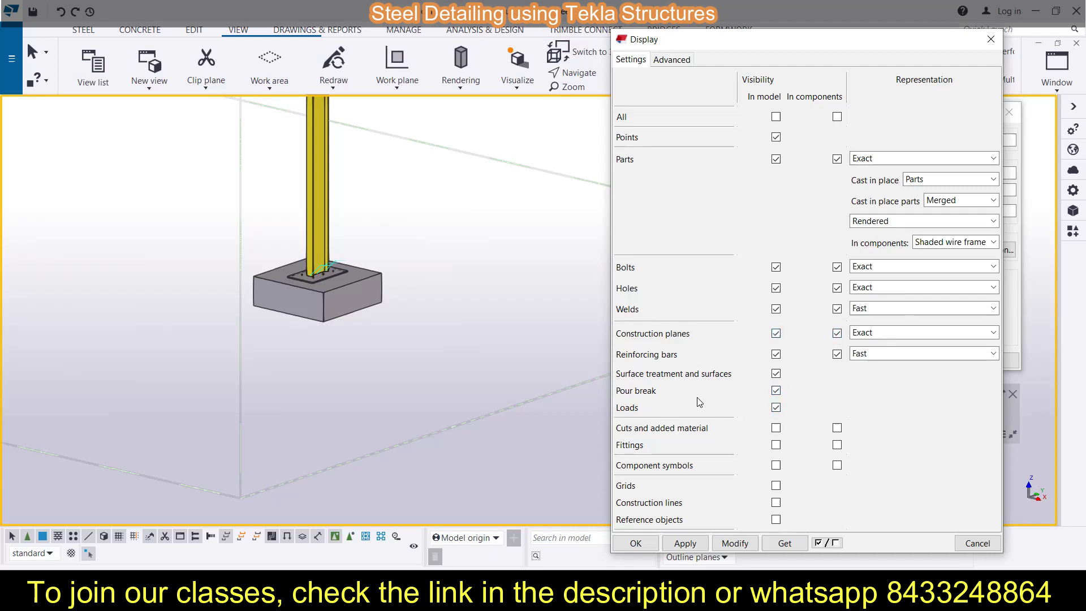
left_click(738, 544)
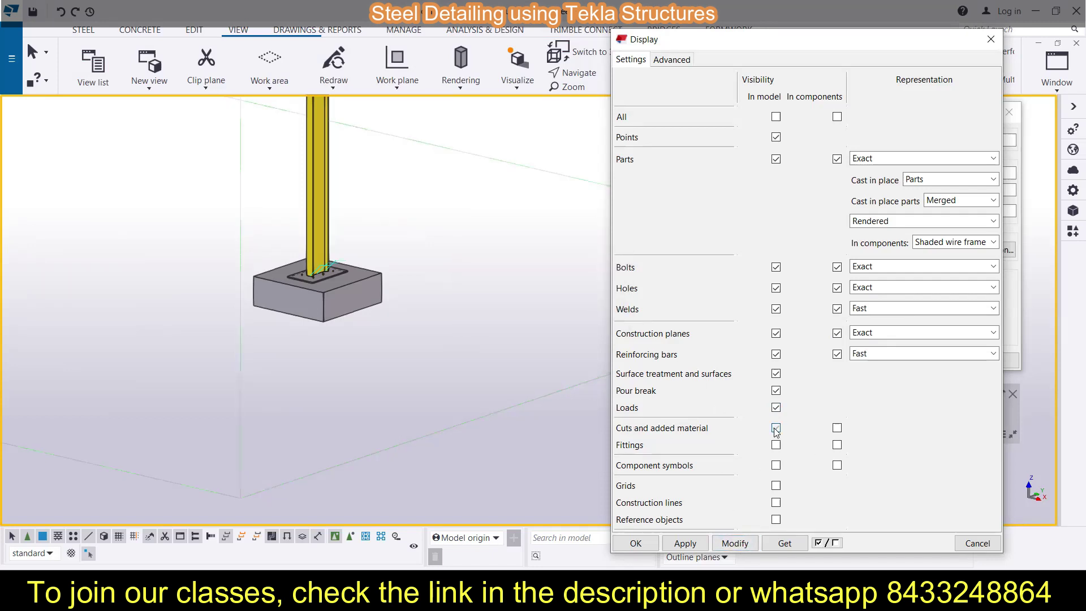
Step: Make cuts and added material, fittings and component symbols visible in both the model and components, and apply the settings to the view
left_click(837, 428)
left_click(837, 445)
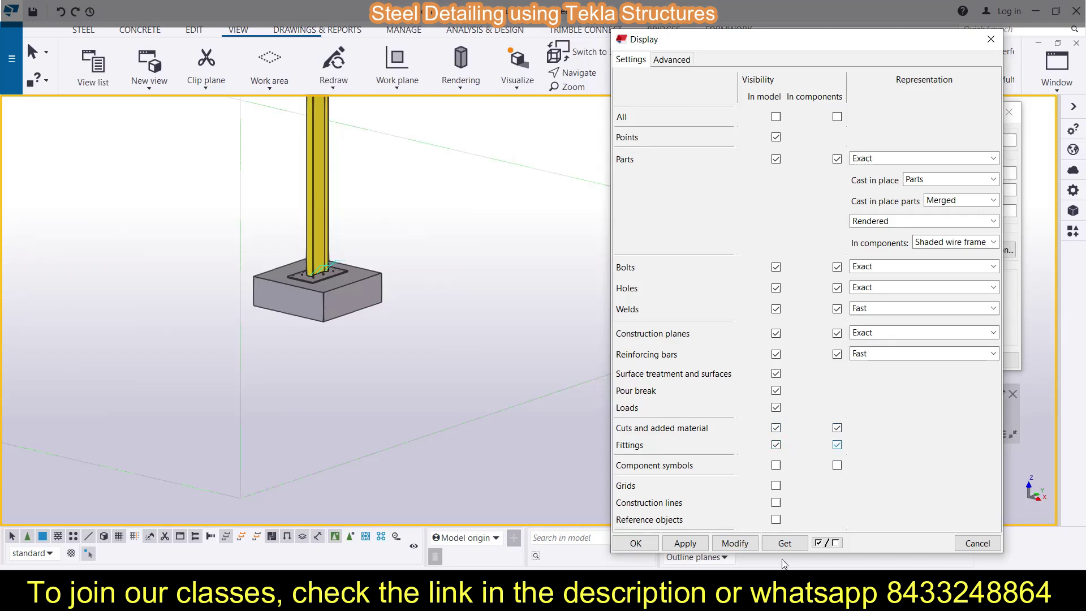
left_click(739, 548)
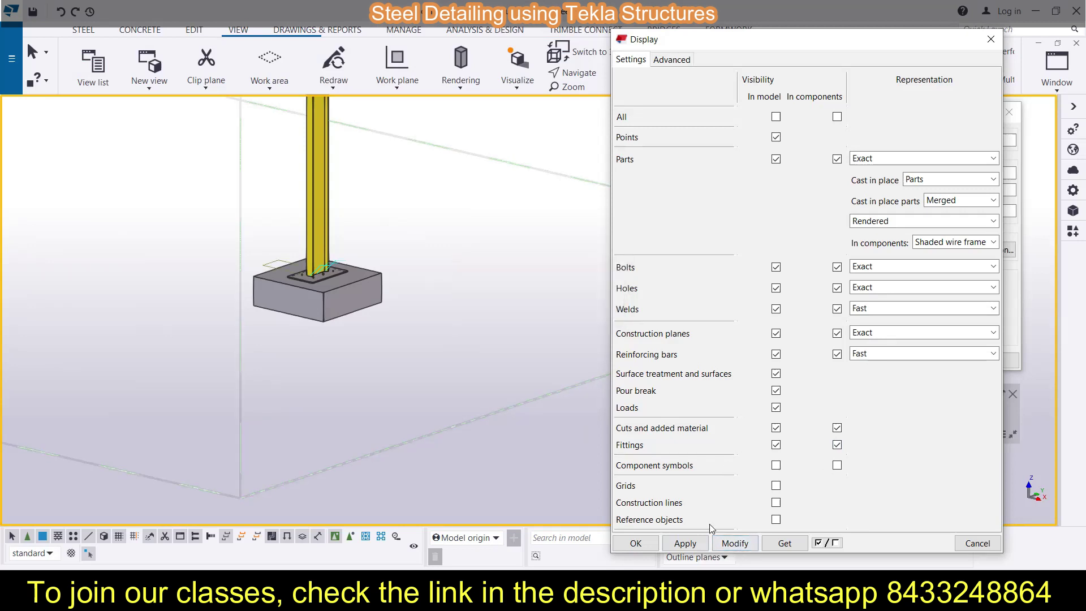
left_click(734, 544)
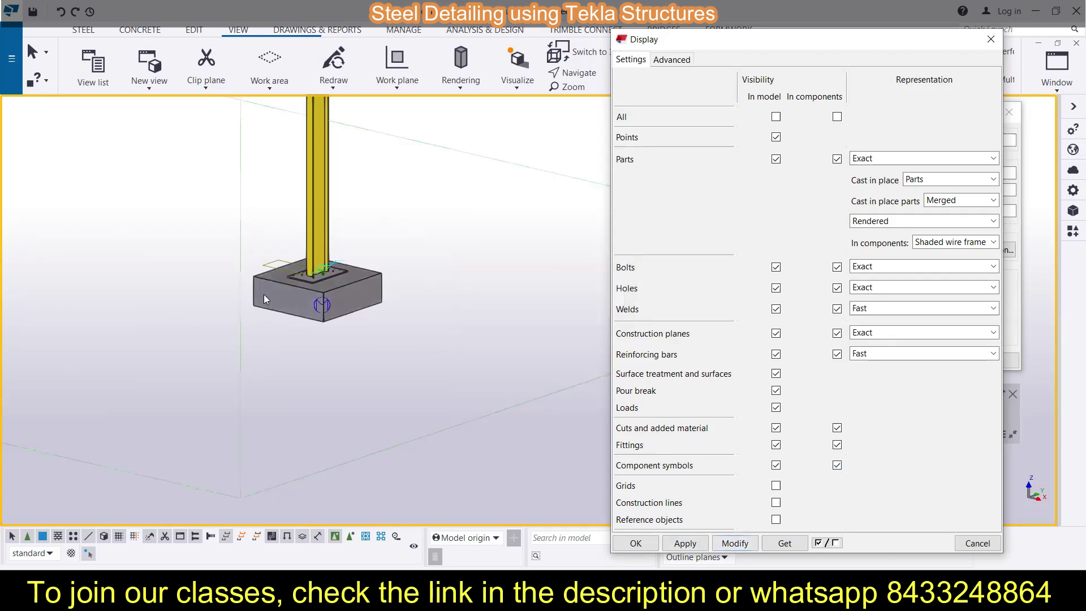
Step: Make grids visible in the model and apply the setting to the view
scroll(310, 281, "up", 4)
scroll(314, 276, "up", 2)
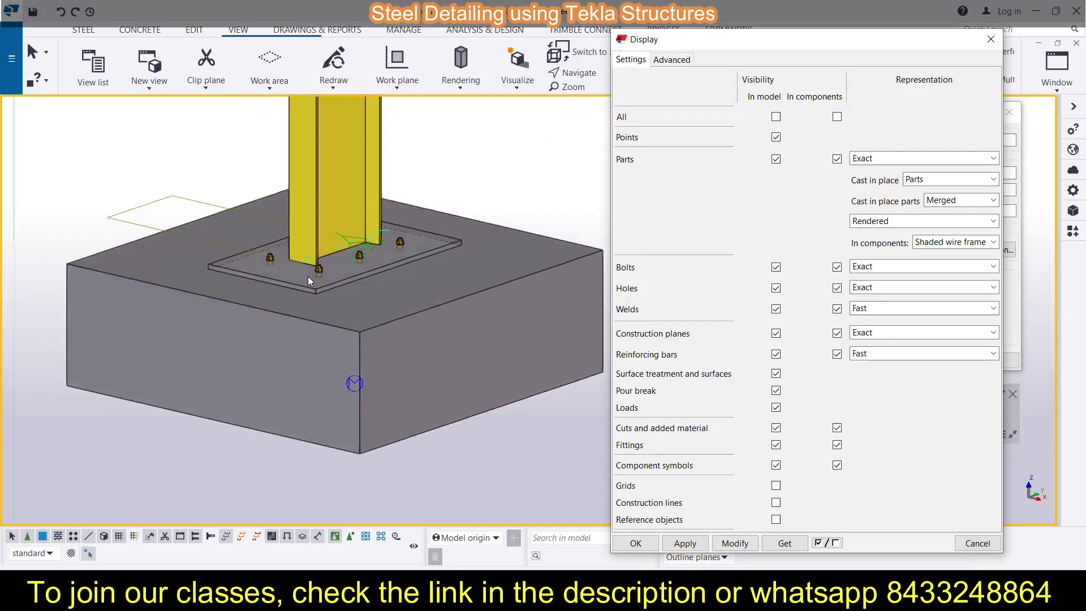
left_click(776, 485)
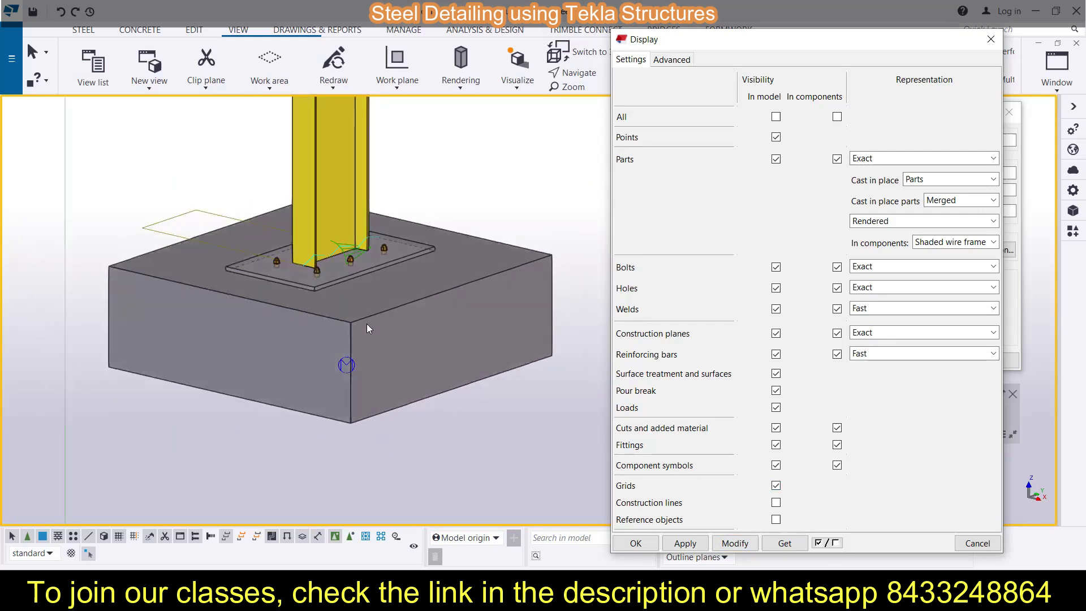
scroll(367, 324, "down", 5)
scroll(367, 323, "down", 3)
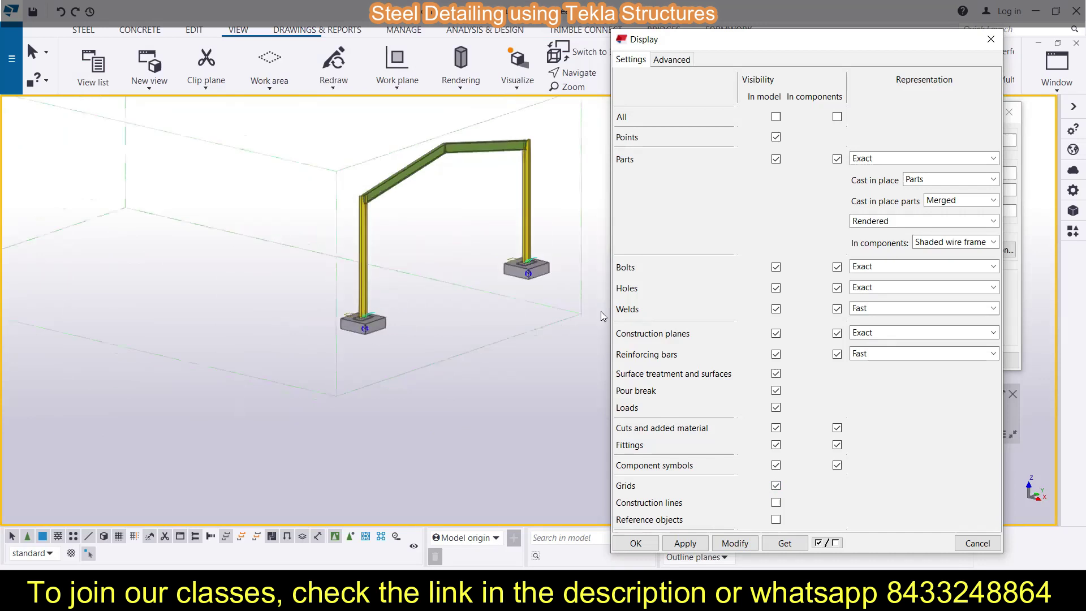
left_click(737, 544)
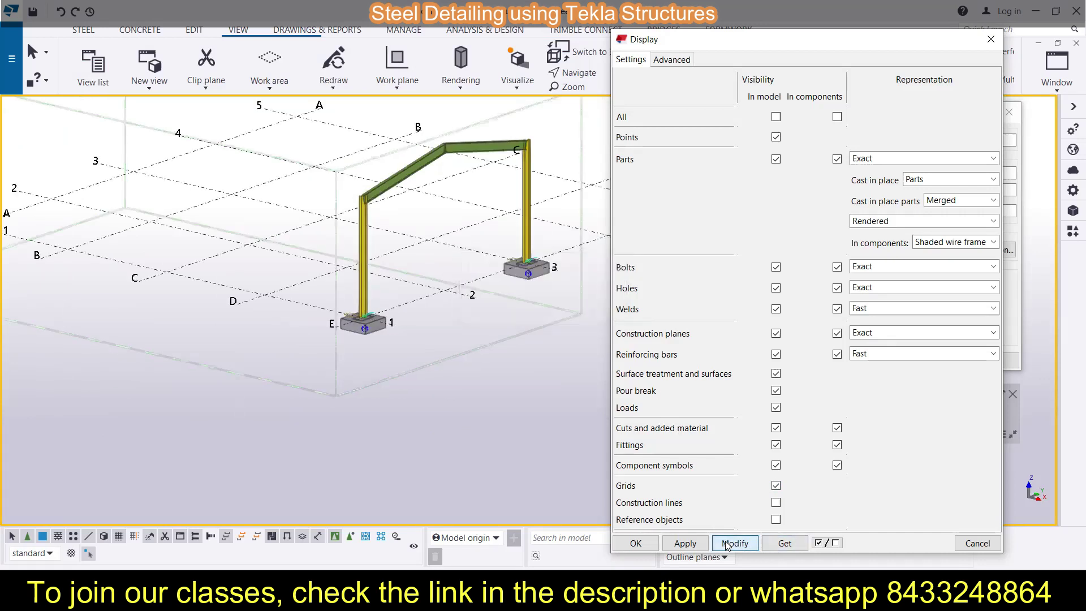
Step: Make construction lines and reference objects visible in the model and apply the settings to the view
left_click(776, 503)
left_click(735, 544)
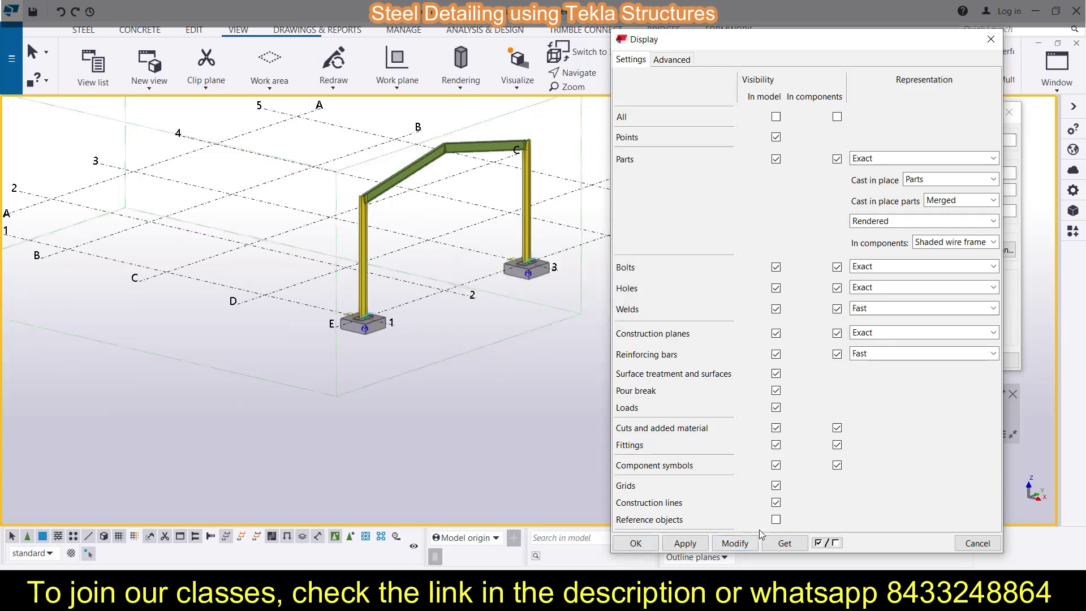
left_click(776, 519)
left_click(735, 543)
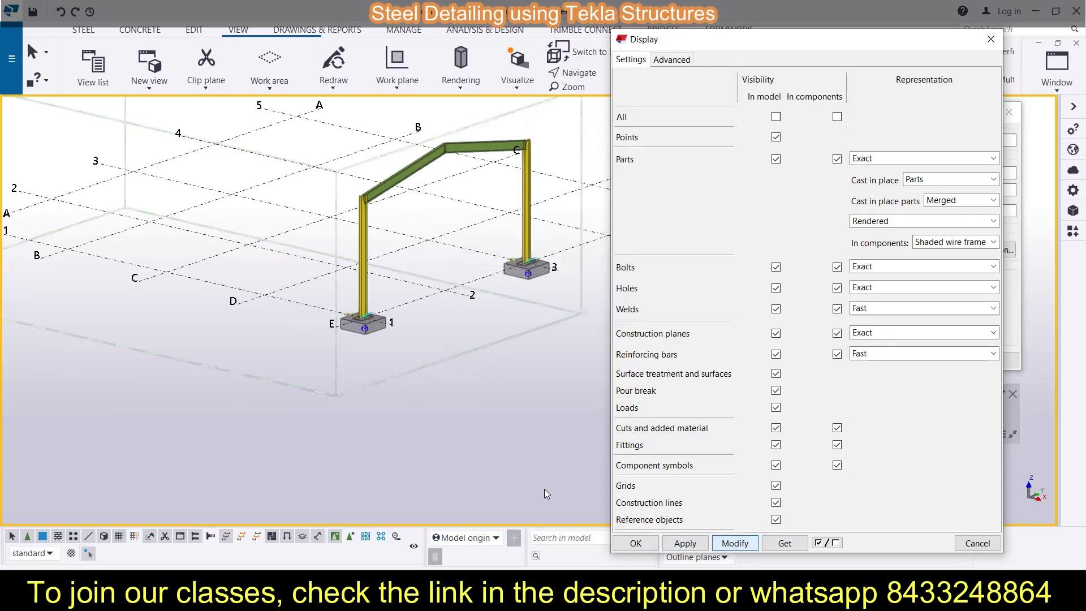
scroll(228, 292, "down", 2)
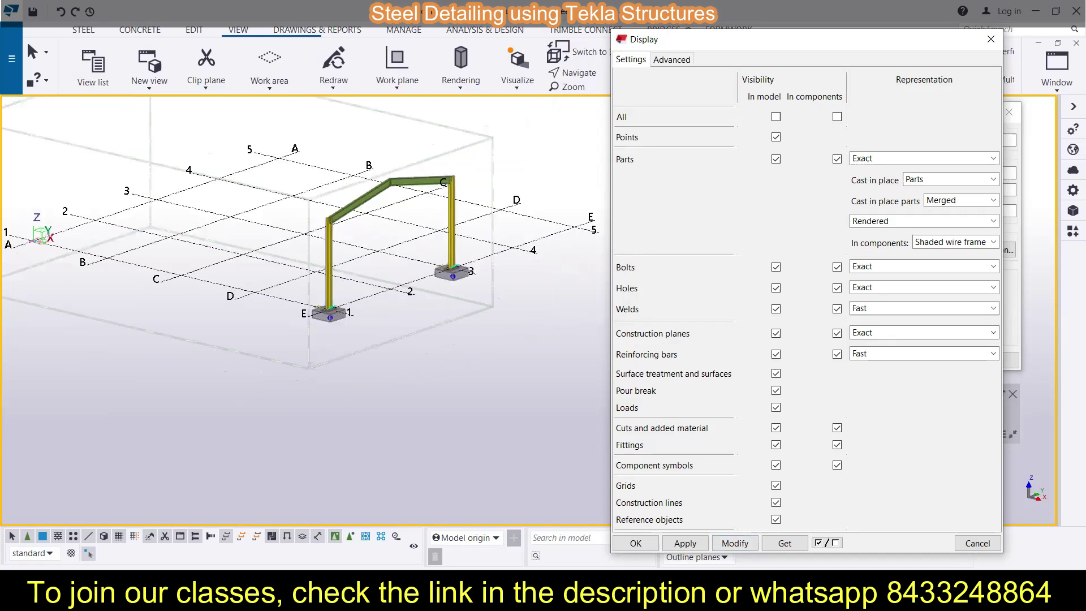
Step: Turn on visibility of all object types in both the model and components, and apply it to the view
left_click(776, 117)
left_click(838, 117)
left_click(748, 546)
Step: Set the representation of bolts to Fast and apply it to the view
scroll(373, 334, "up", 2)
scroll(258, 422, "up", 6)
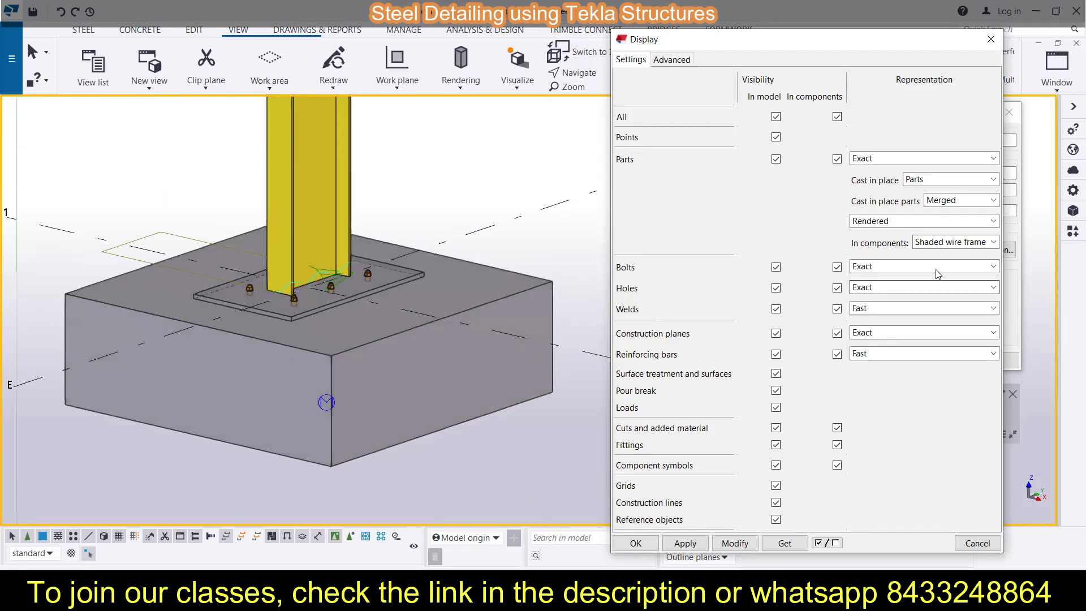
left_click(936, 267)
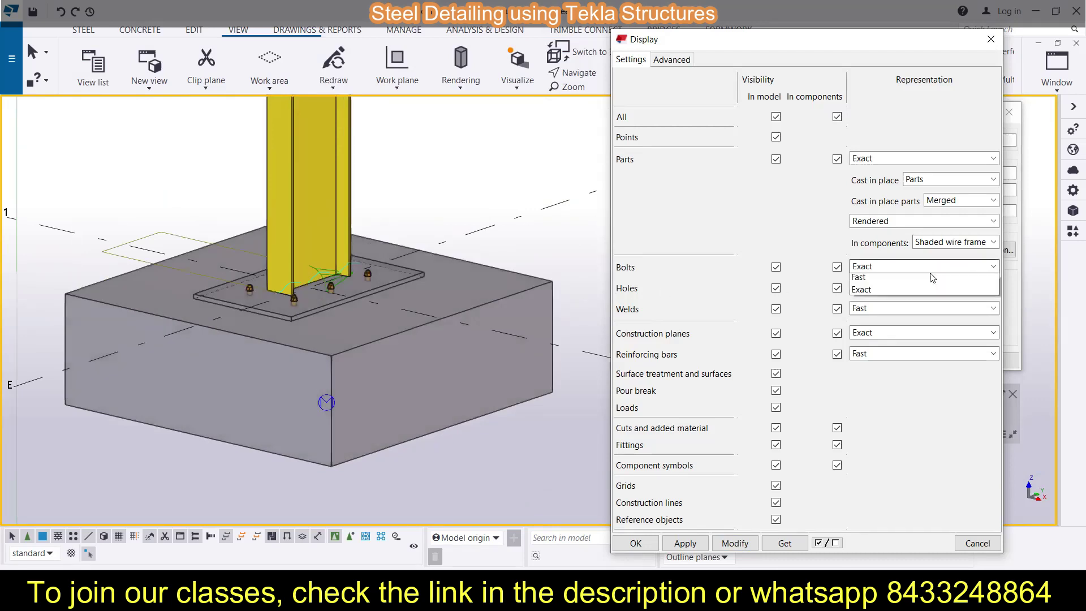
left_click(874, 282)
left_click(735, 544)
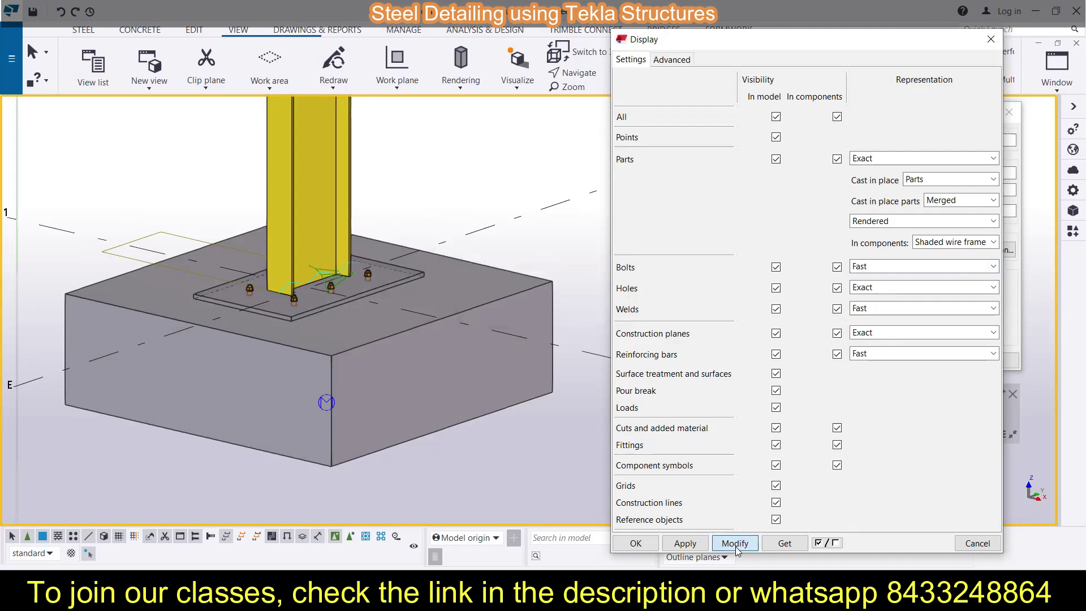
Step: Set the representation of both bolts and holes to Exact
left_click(993, 266)
left_click(890, 294)
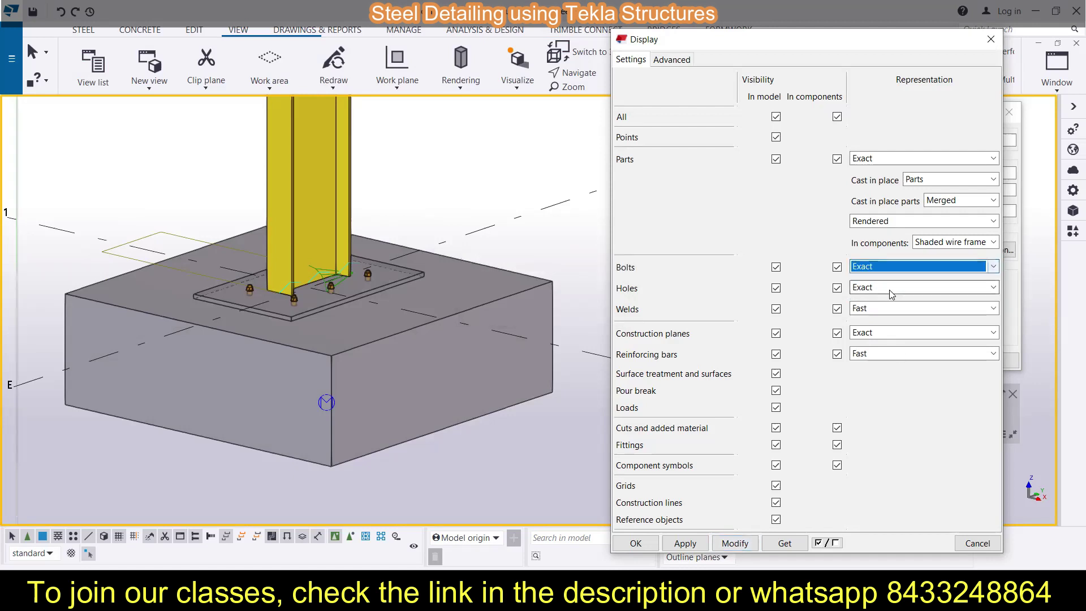
left_click(894, 290)
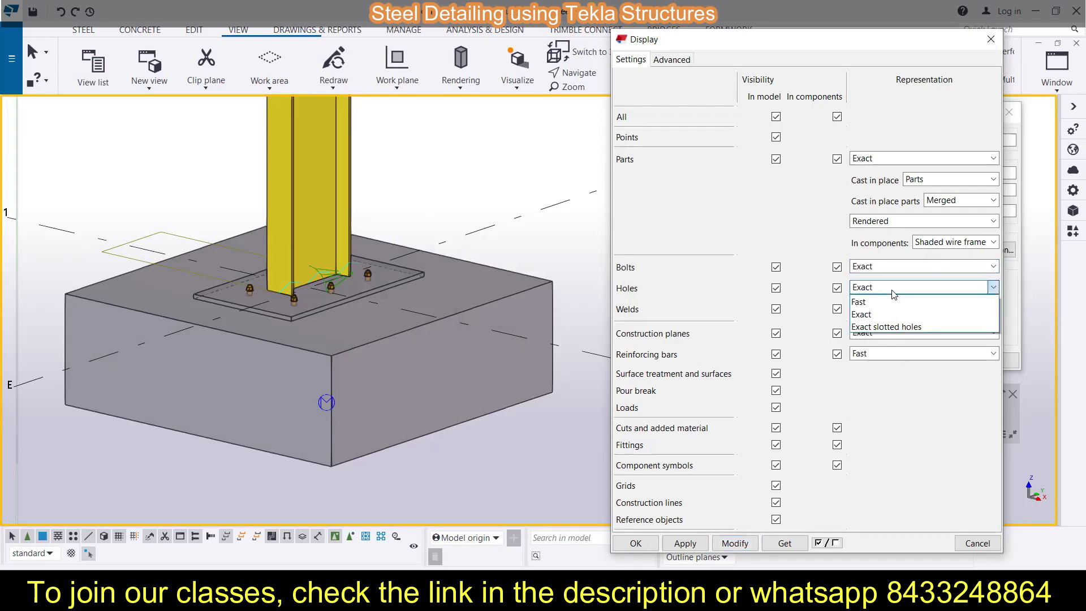
left_click(893, 293)
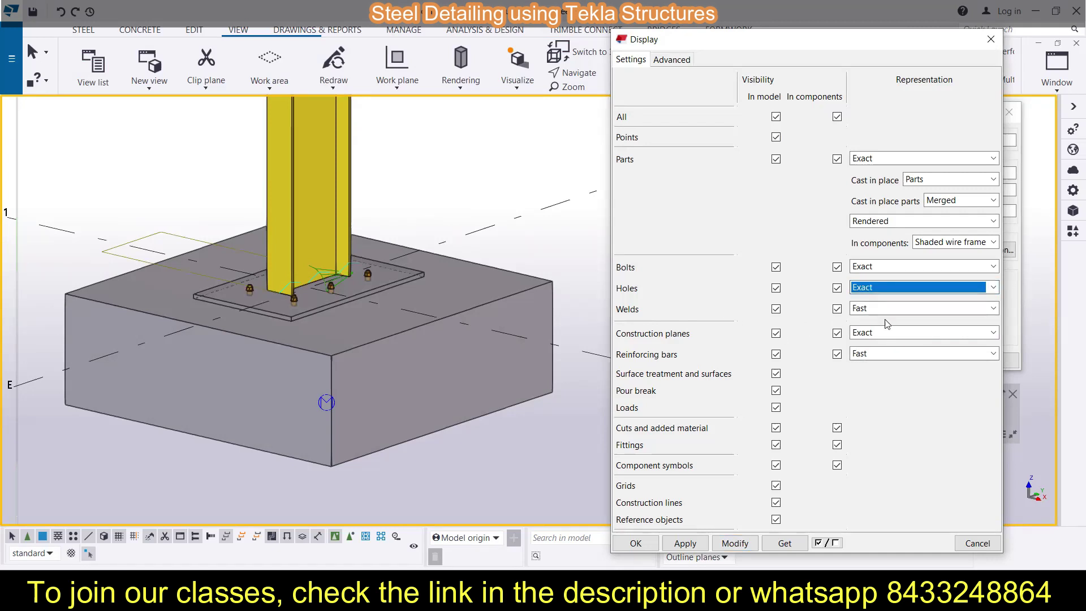
Step: Review the representation options for construction planes and reinforcing bars
left_click(874, 334)
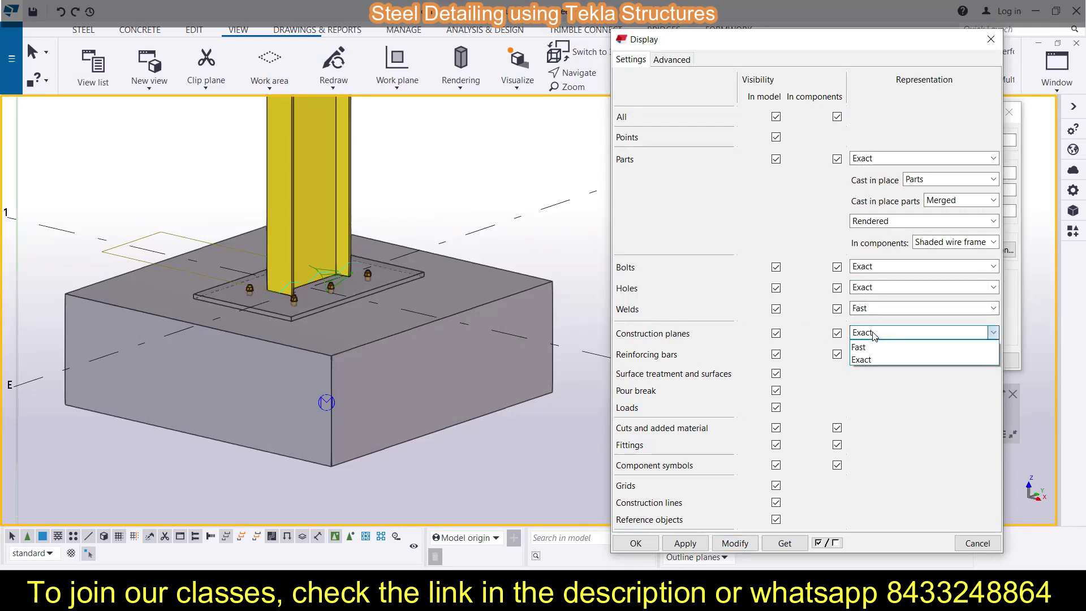
left_click(876, 335)
left_click(878, 354)
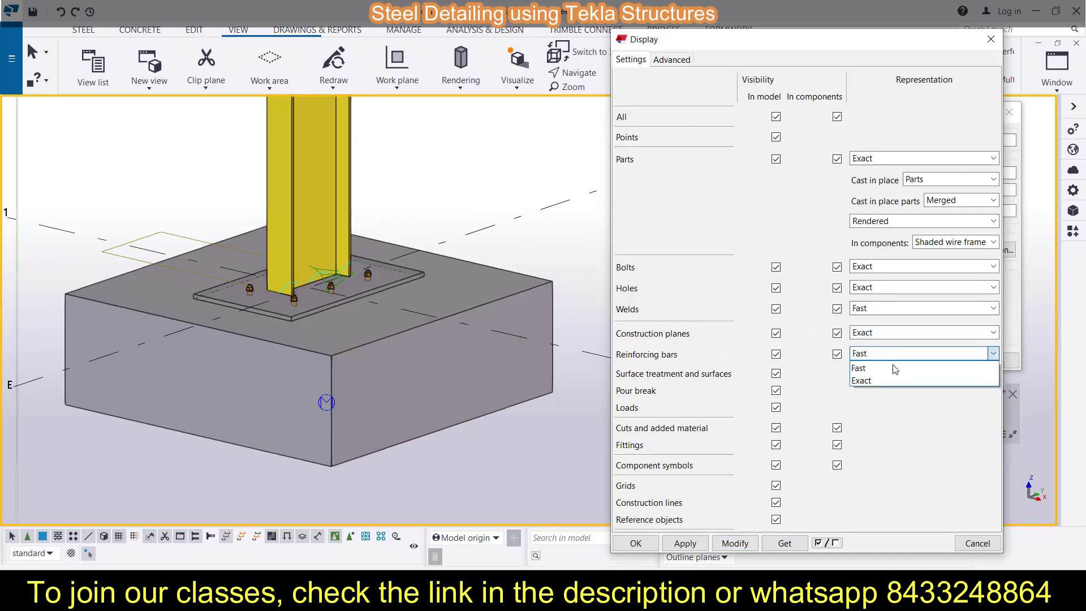
left_click(882, 313)
Step: Set the representation of welds to Exact, apply it, and inspect the weld at the column base
left_click(881, 313)
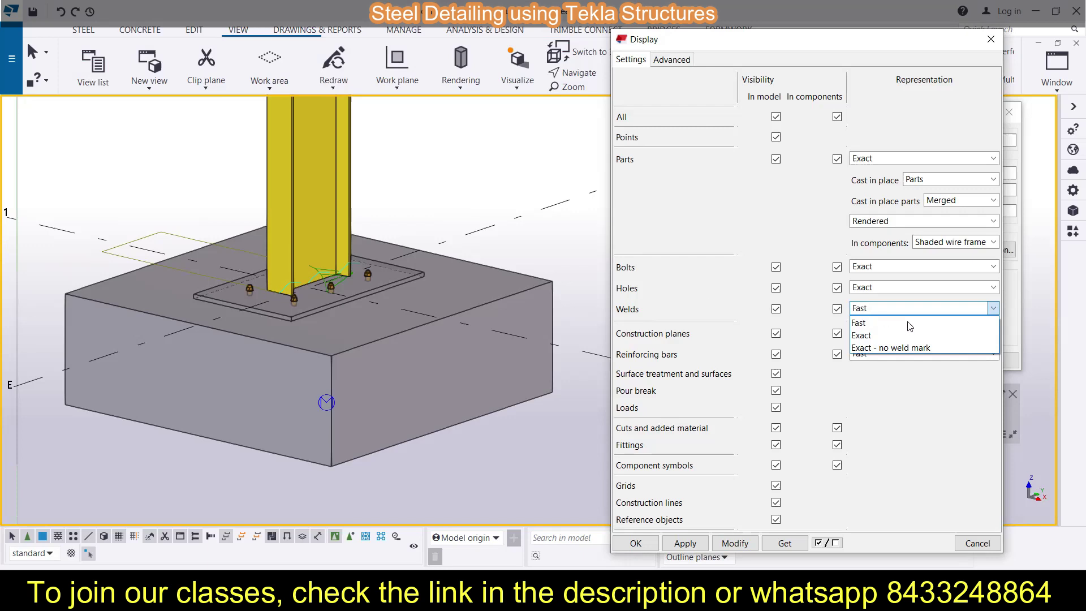
left_click(884, 335)
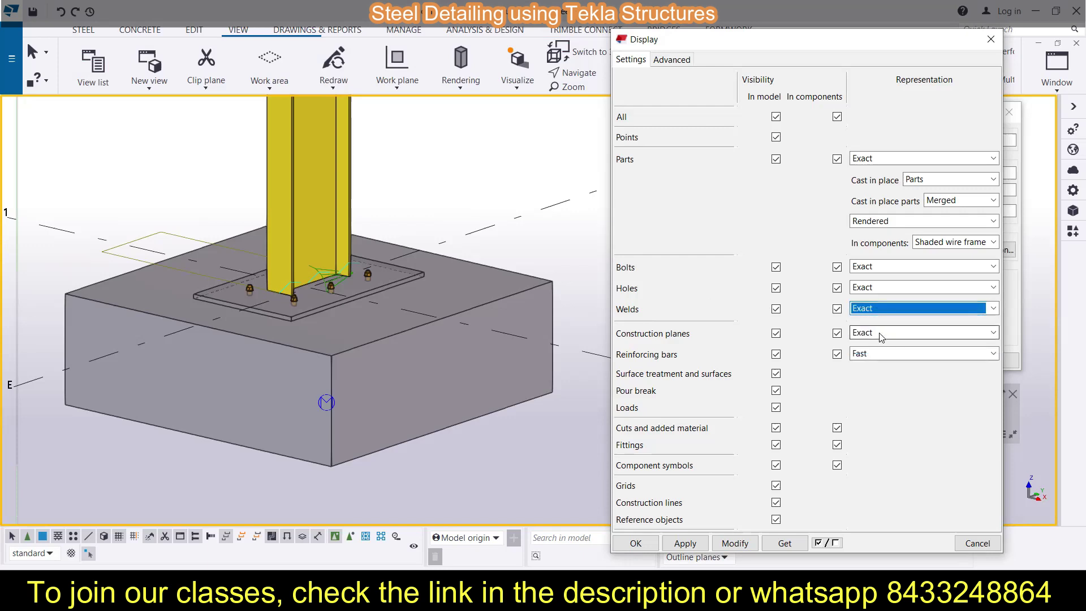
left_click(731, 542)
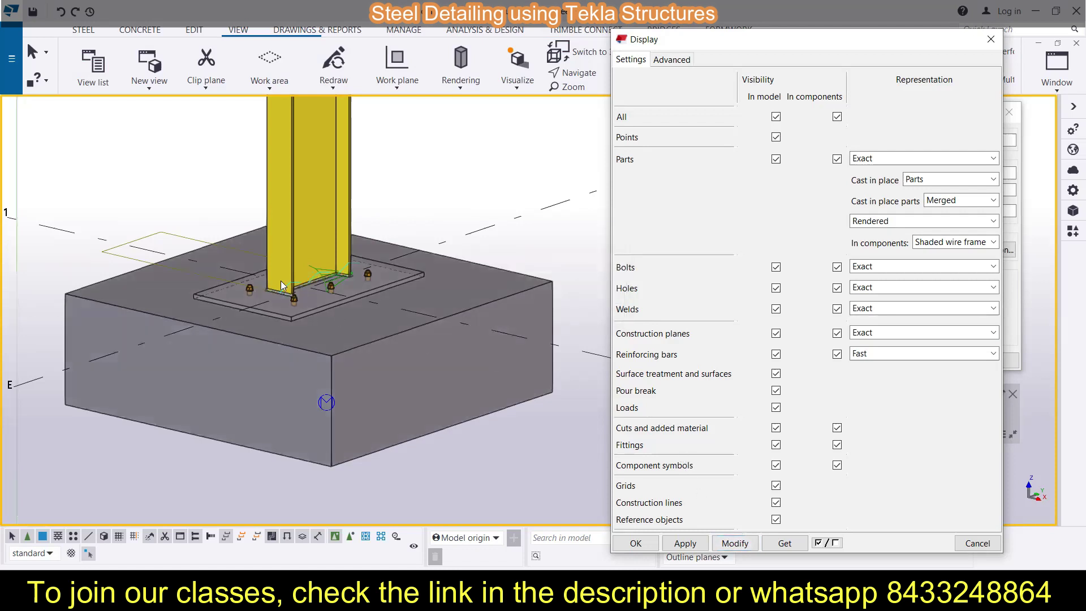
scroll(279, 293, "up", 4)
scroll(280, 294, "up", 4)
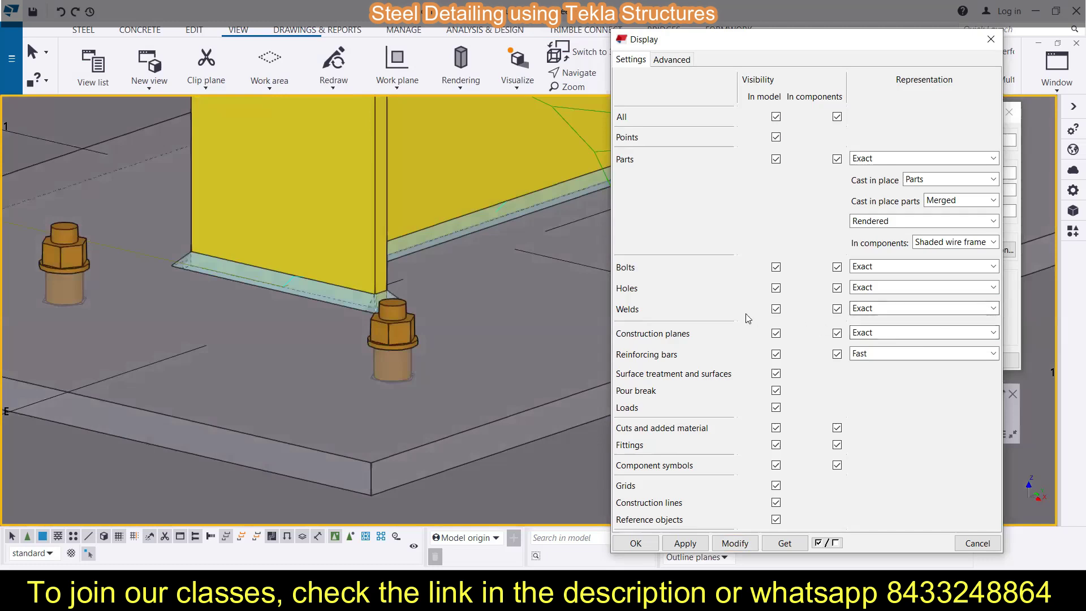
Step: Set the representation of welds to Exact - no weld mark and apply it to the view
left_click(901, 311)
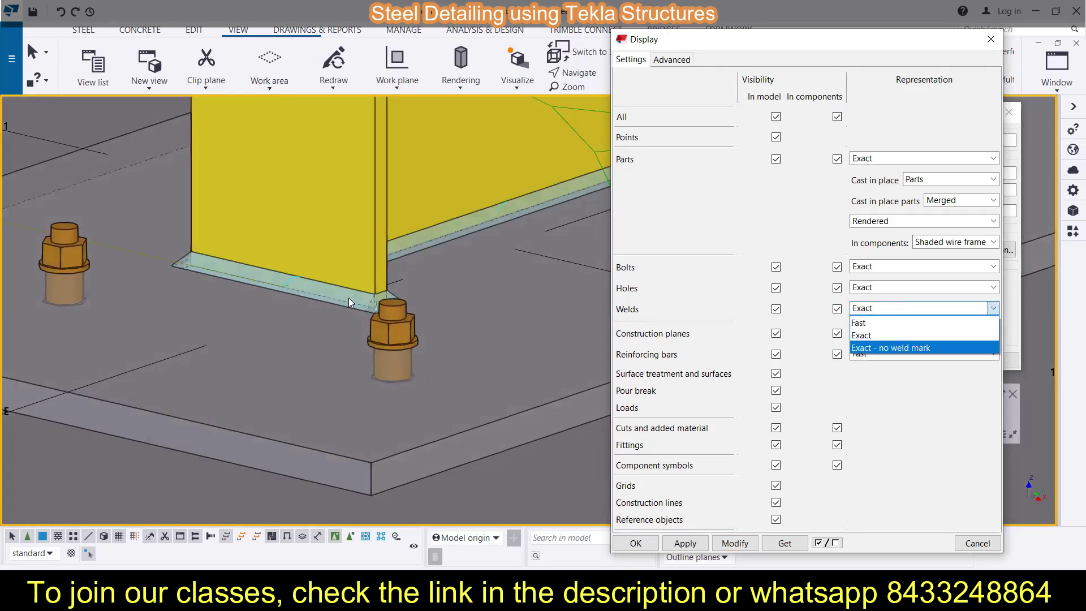
left_click(887, 348)
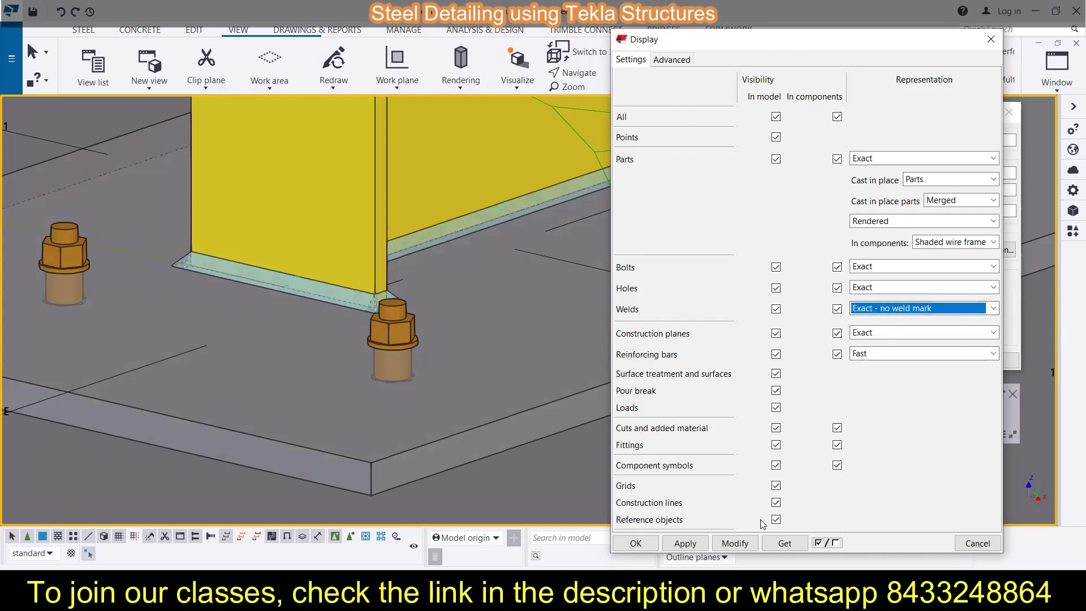
left_click(735, 544)
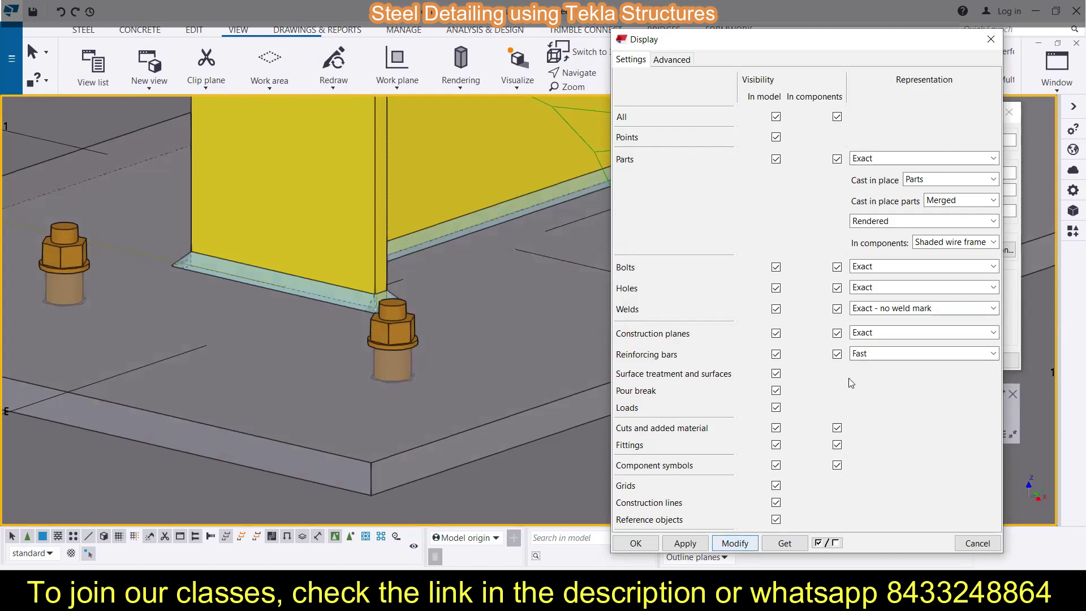
Step: Set the representation of welds to Fast and apply it to the view
left_click(899, 309)
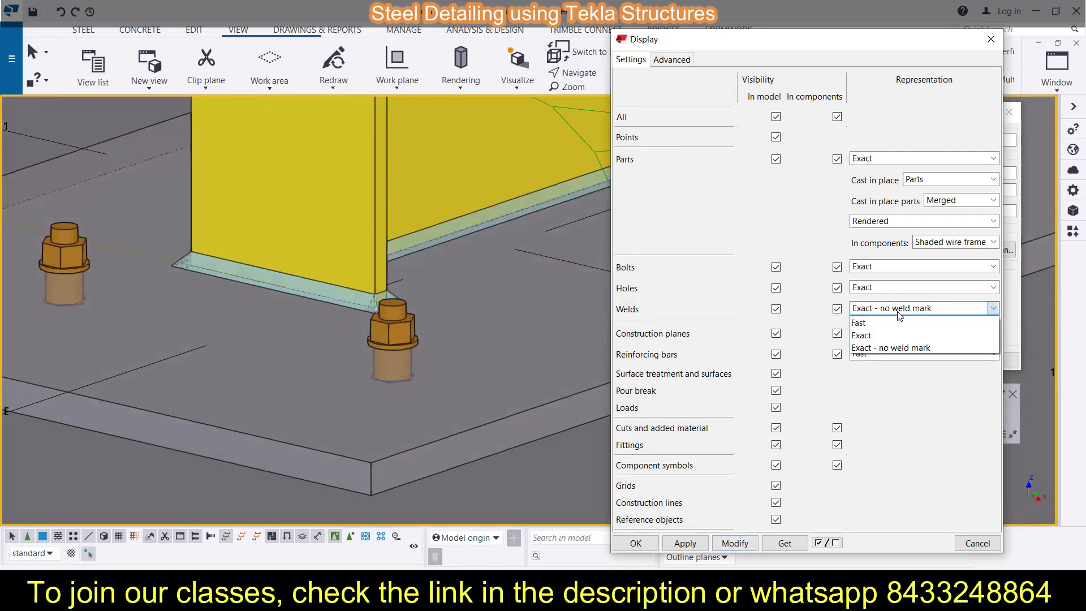
left_click(894, 323)
left_click(750, 546)
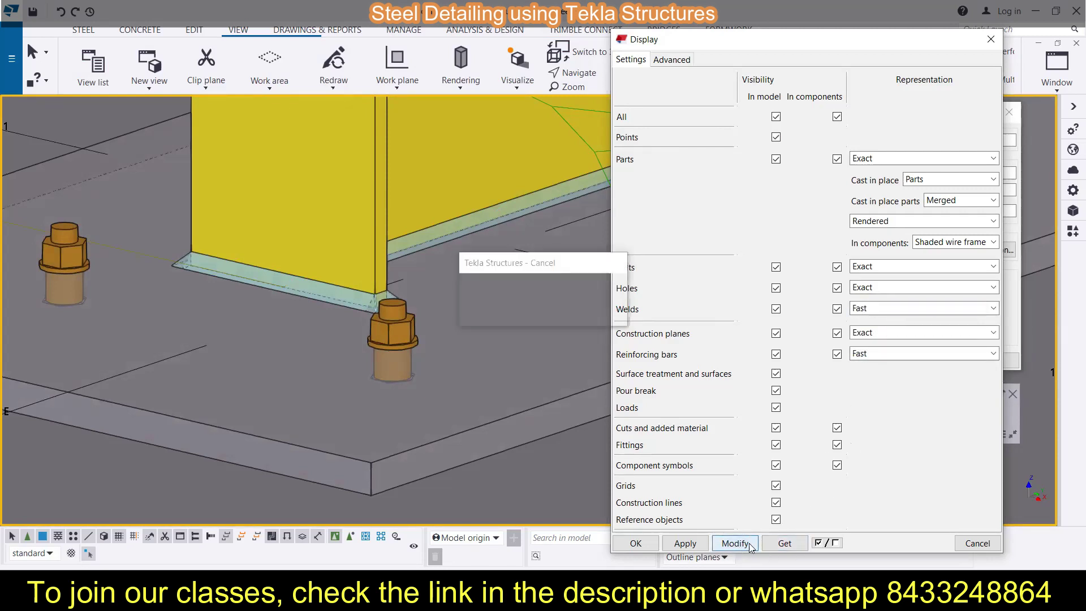
Step: Switch the welds to the Exact - no weld mark representation again and apply it to the view
left_click(882, 310)
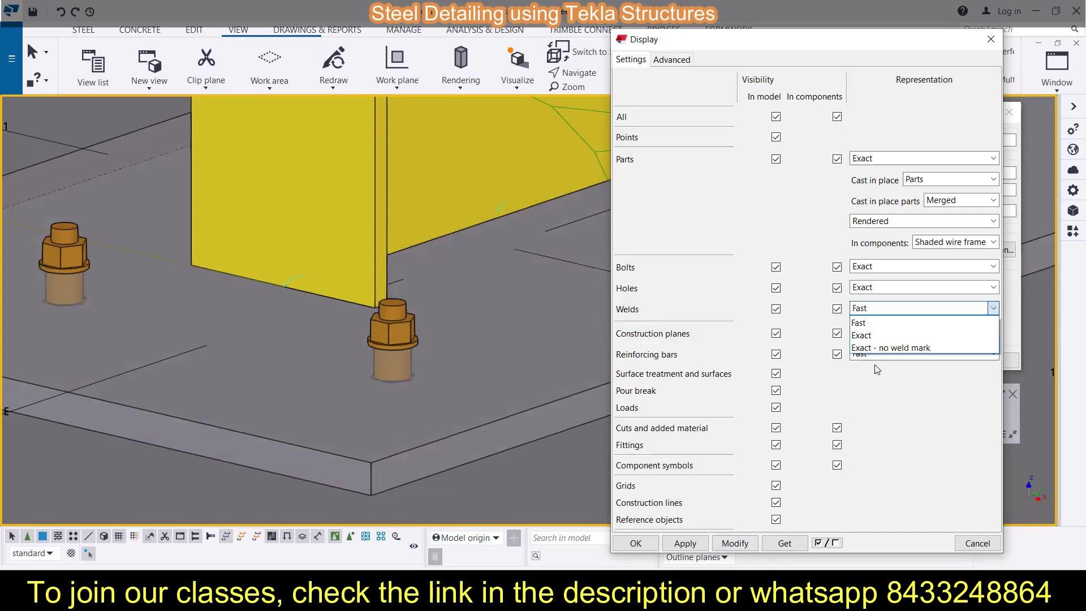
left_click(882, 346)
left_click(734, 543)
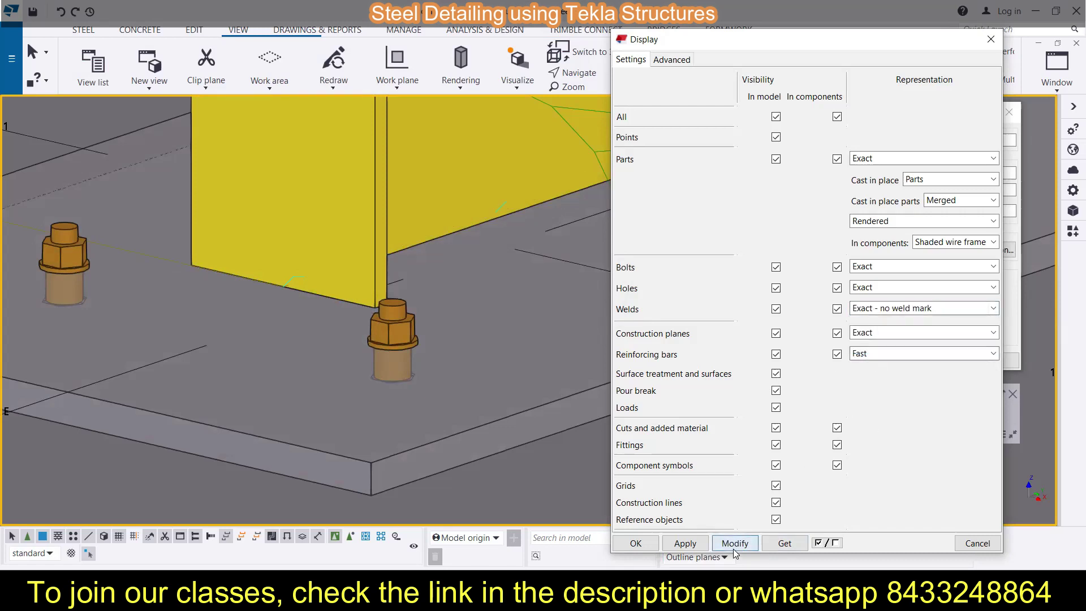
Step: Set the representation of welds to Exact and apply it to the view
left_click(874, 308)
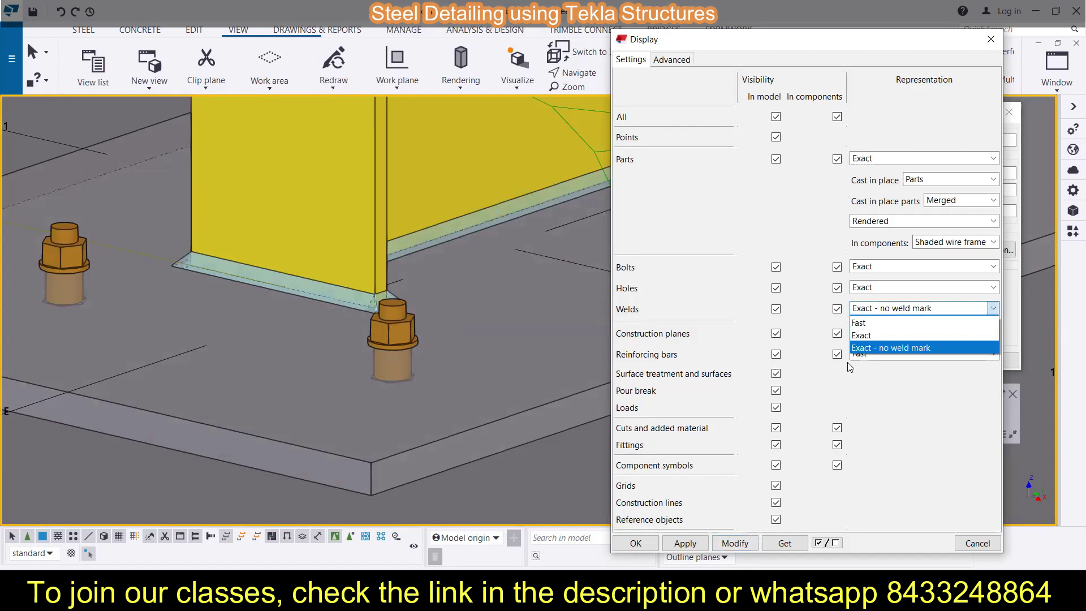
left_click(857, 336)
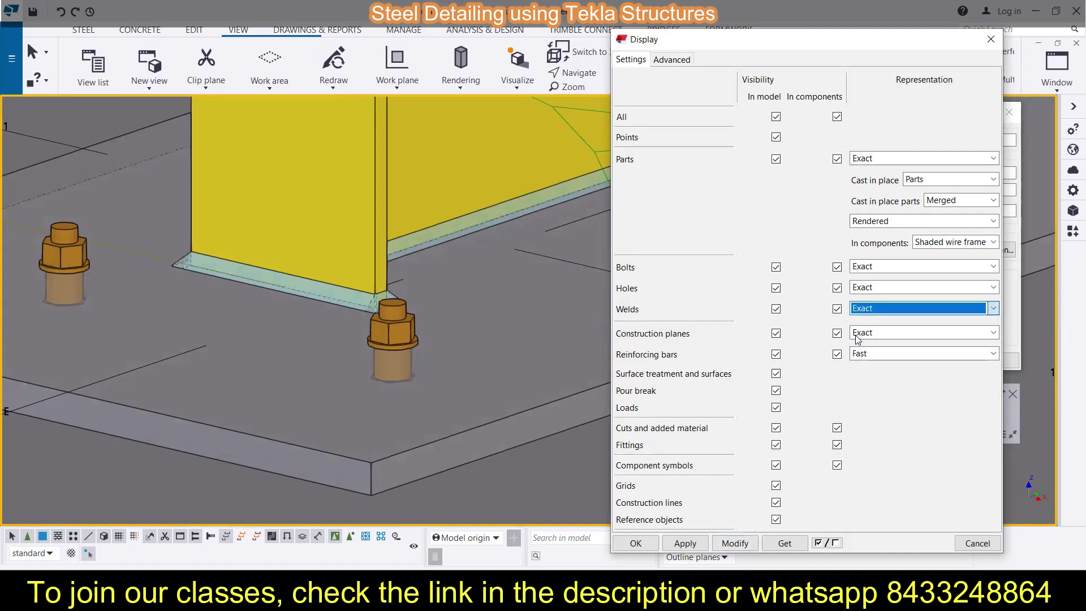
left_click(734, 543)
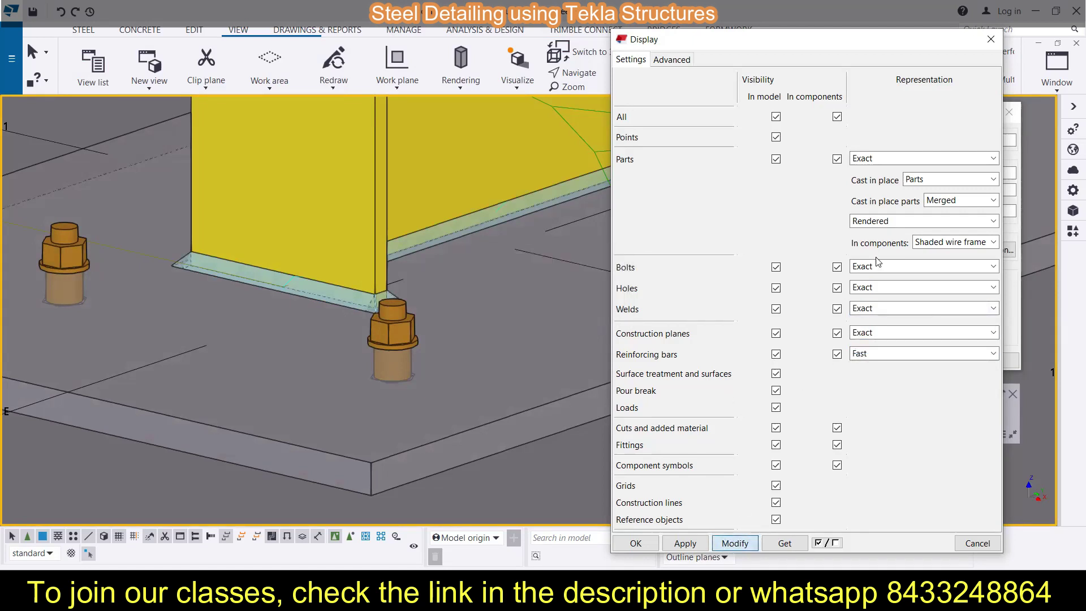
Step: Review the rendering options for parts and the cast in place and cast in place parts options, keeping Rendered, Parts and Merged
left_click(916, 221)
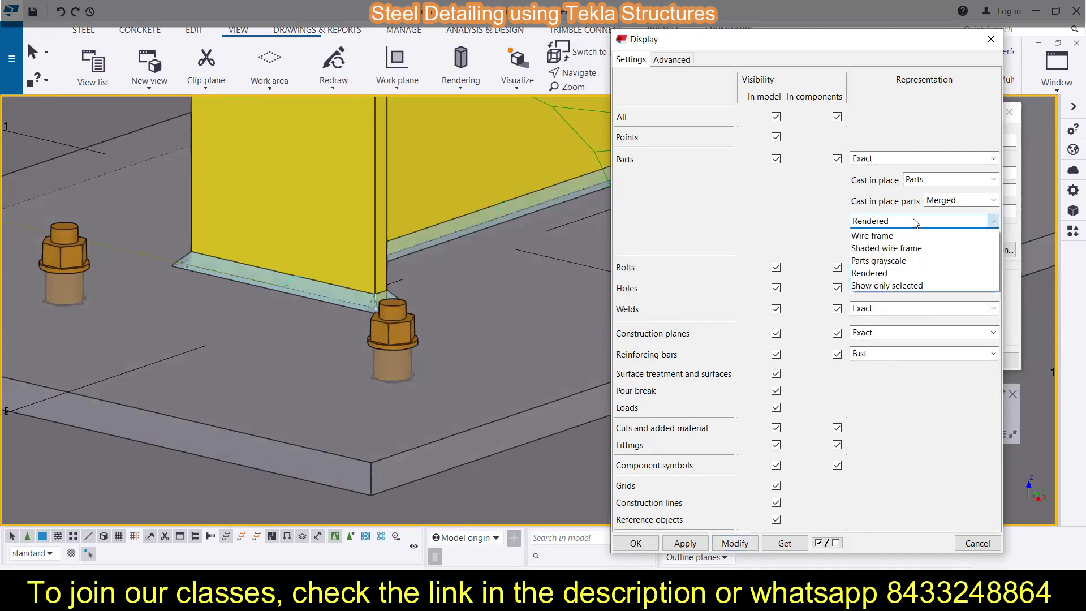
left_click(905, 273)
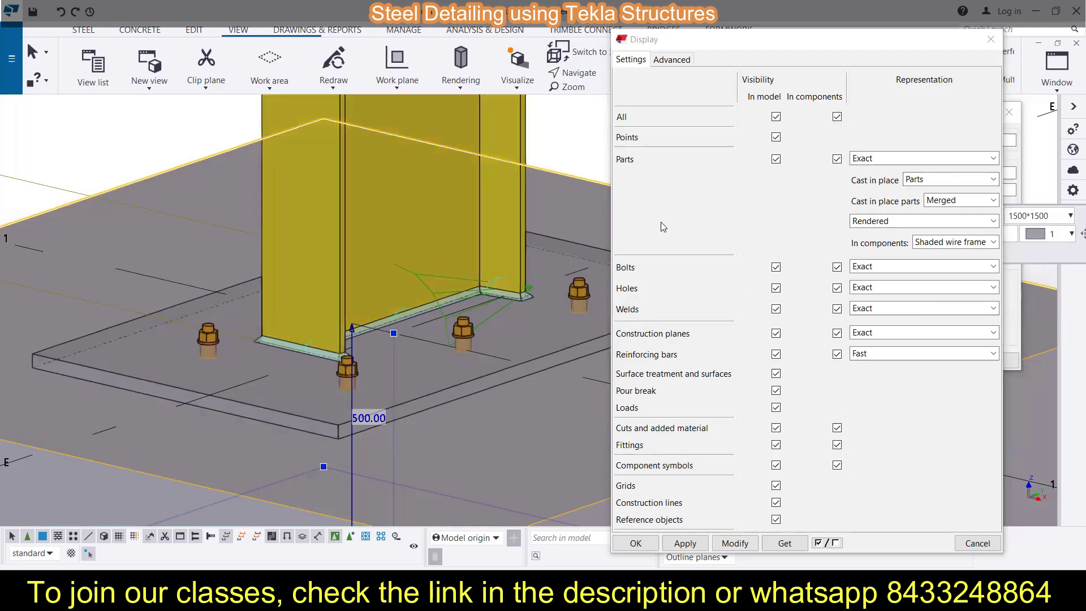
left_click(952, 181)
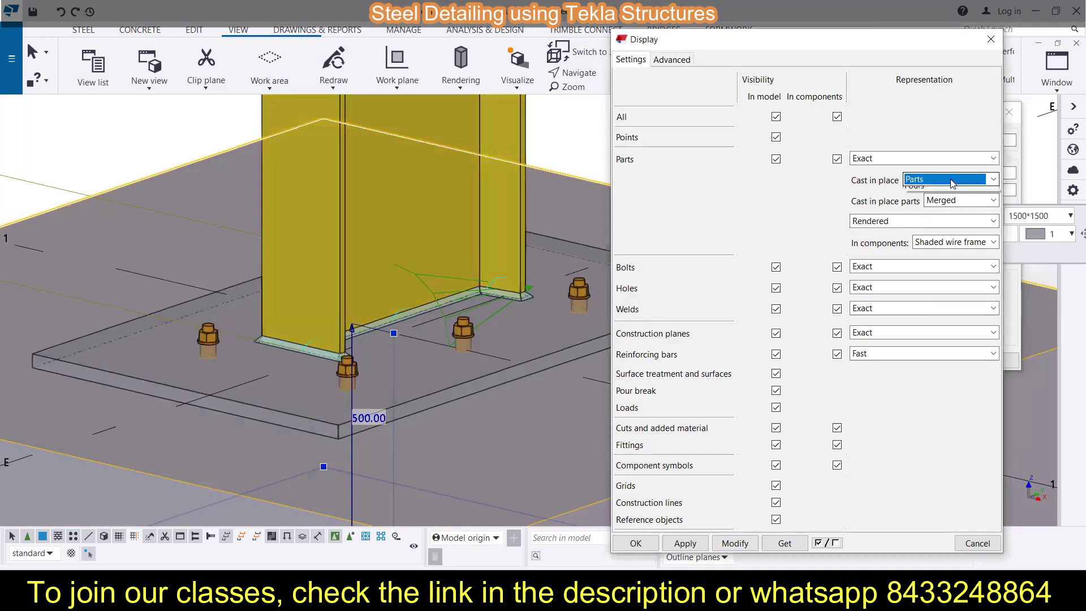
left_click(952, 182)
left_click(965, 202)
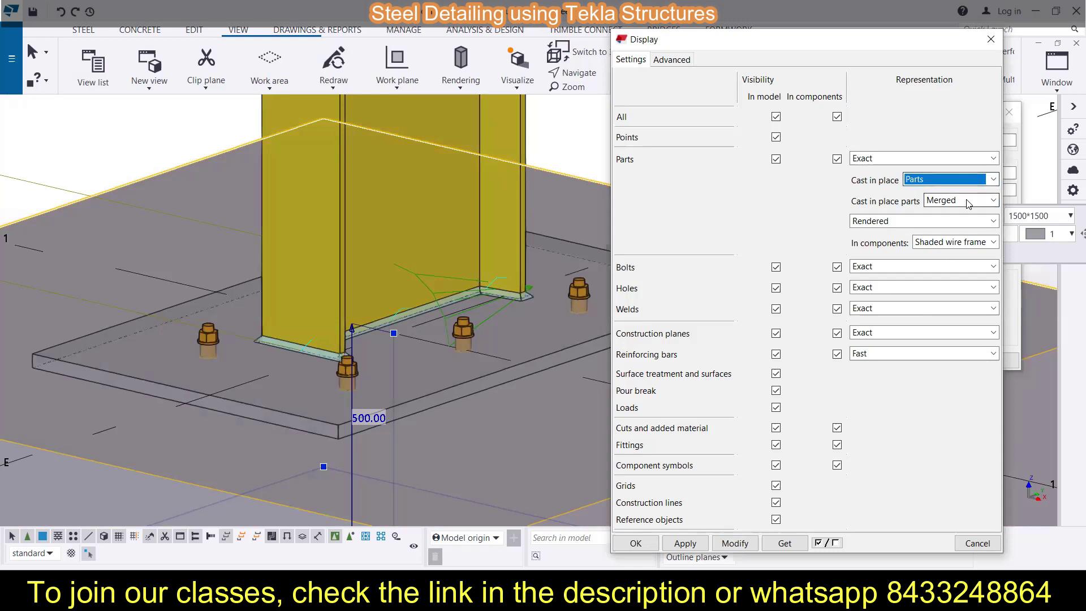
left_click(968, 203)
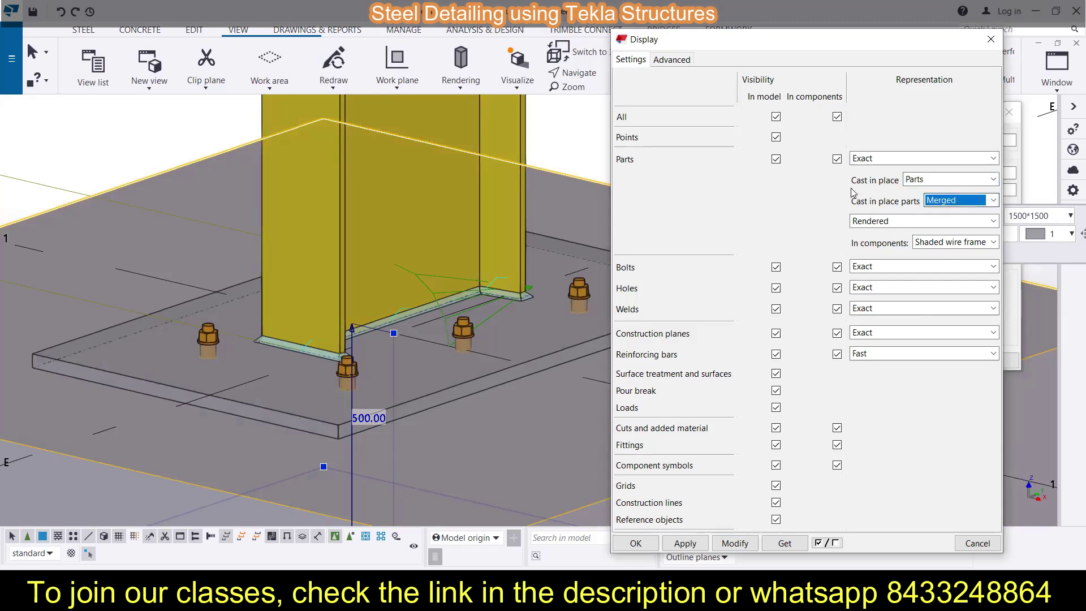
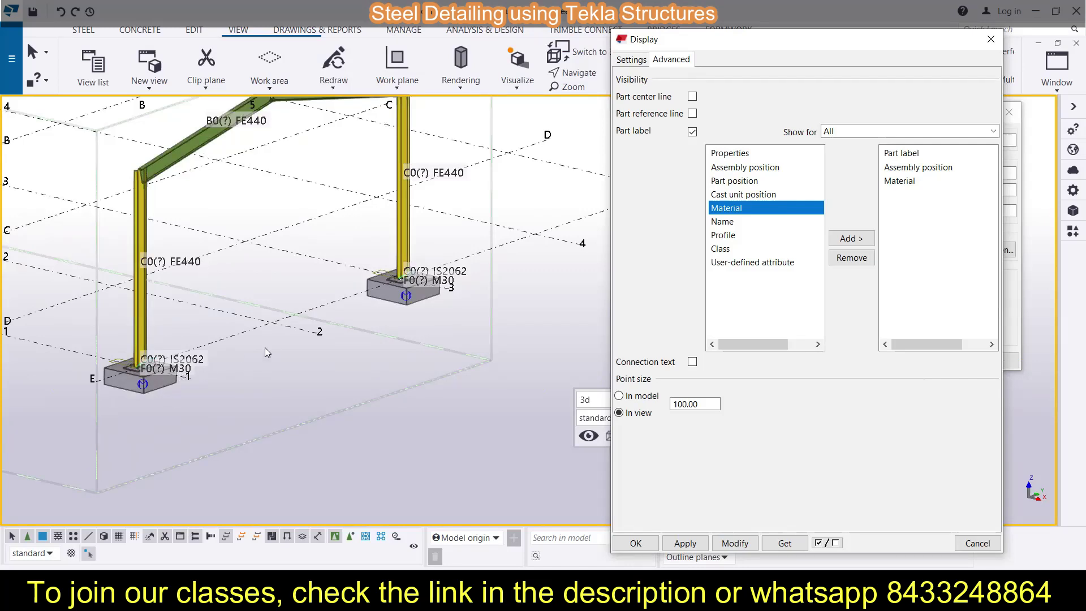
Step: Remove Assembly position from the part label properties and apply the change to the 3D view
scroll(266, 345, "down", 2)
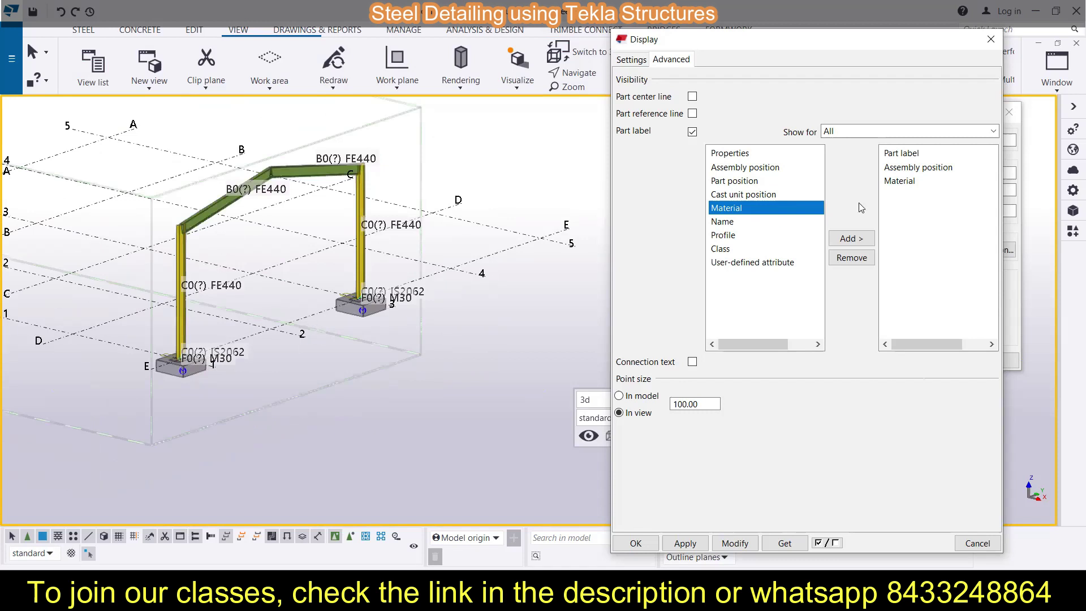
left_click(899, 169)
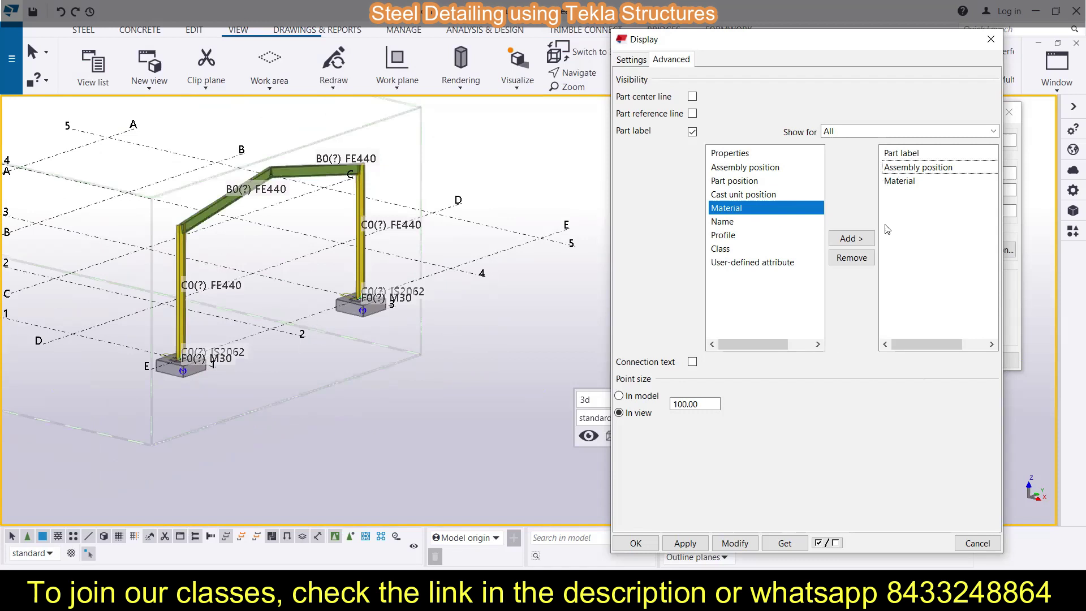
left_click(855, 258)
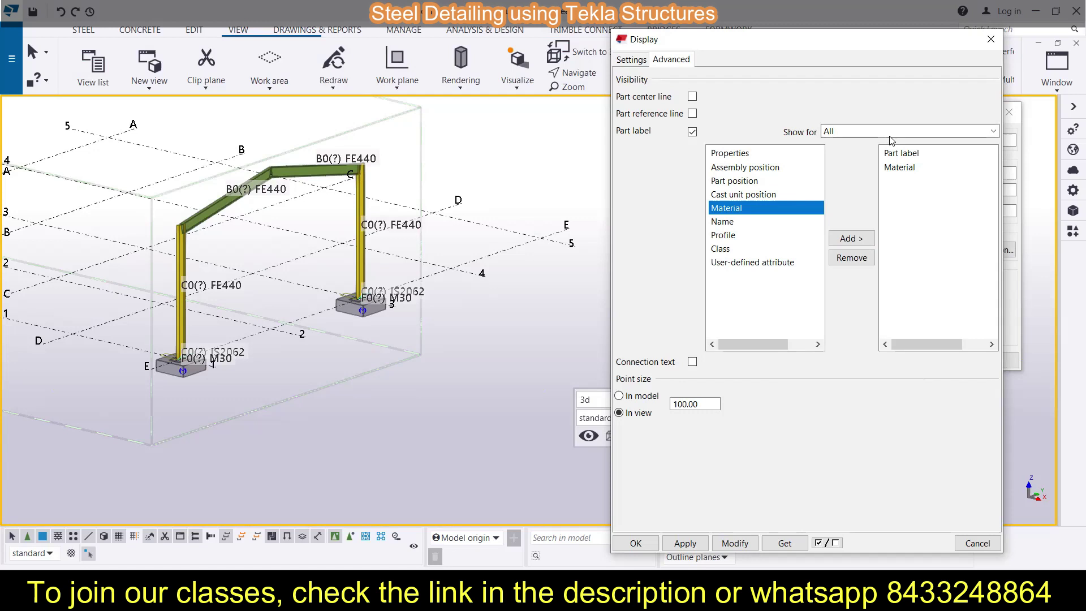
left_click(735, 544)
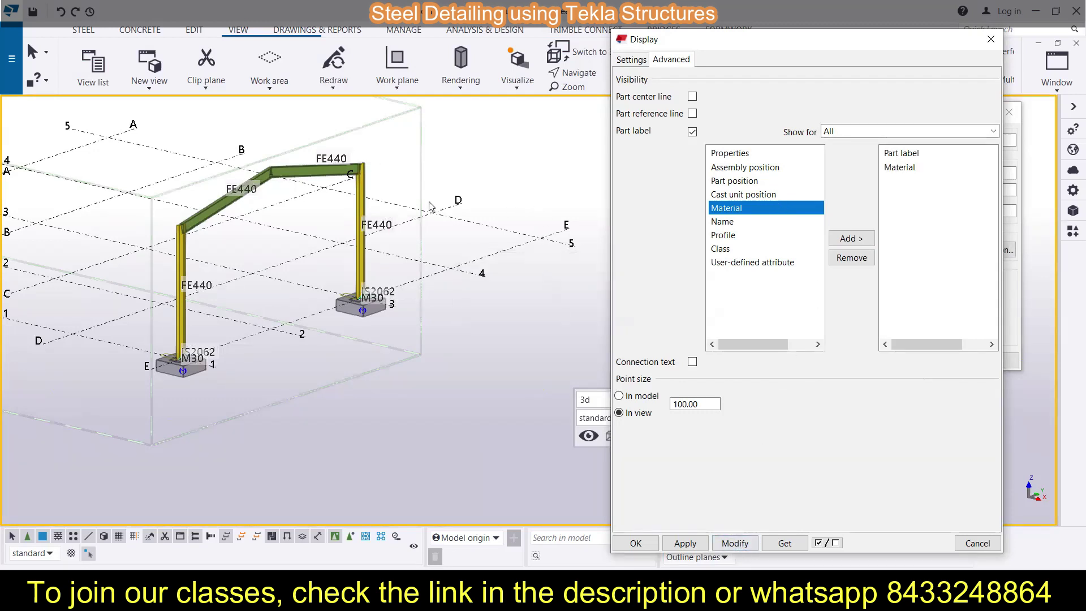
Step: Add Name, Profile and Class to the part label properties and apply them to the view
left_click(725, 222)
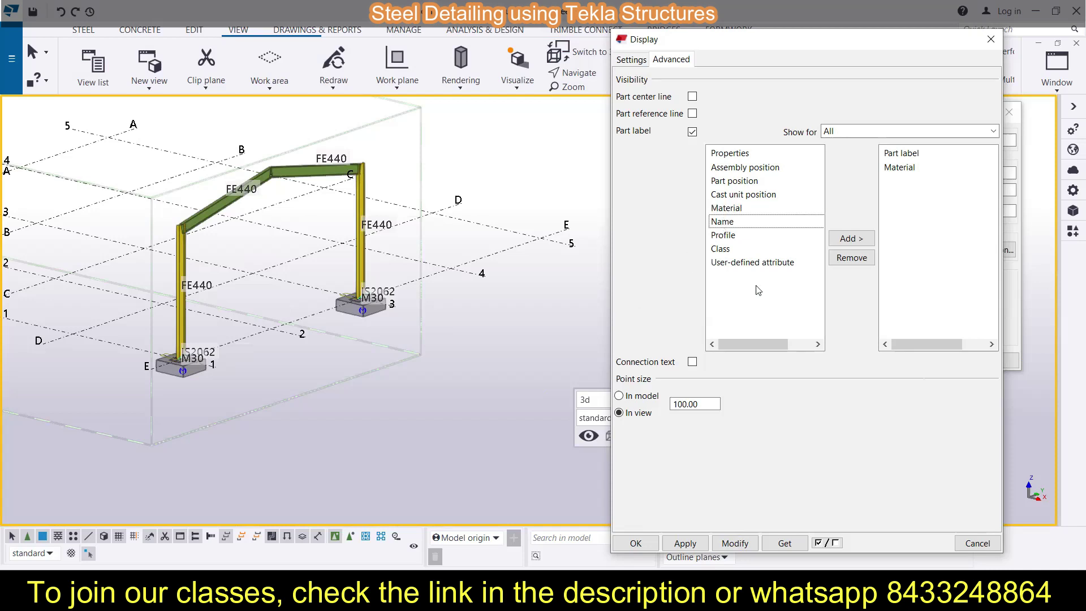
left_click(734, 543)
left_click(856, 240)
left_click(729, 236)
left_click(852, 239)
left_click(849, 241)
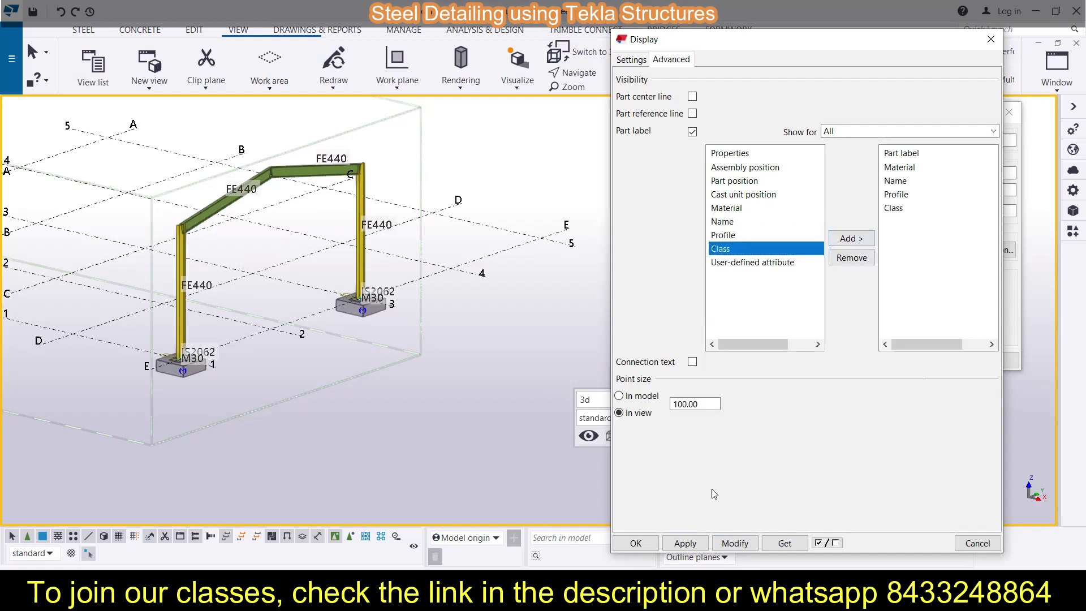
left_click(737, 544)
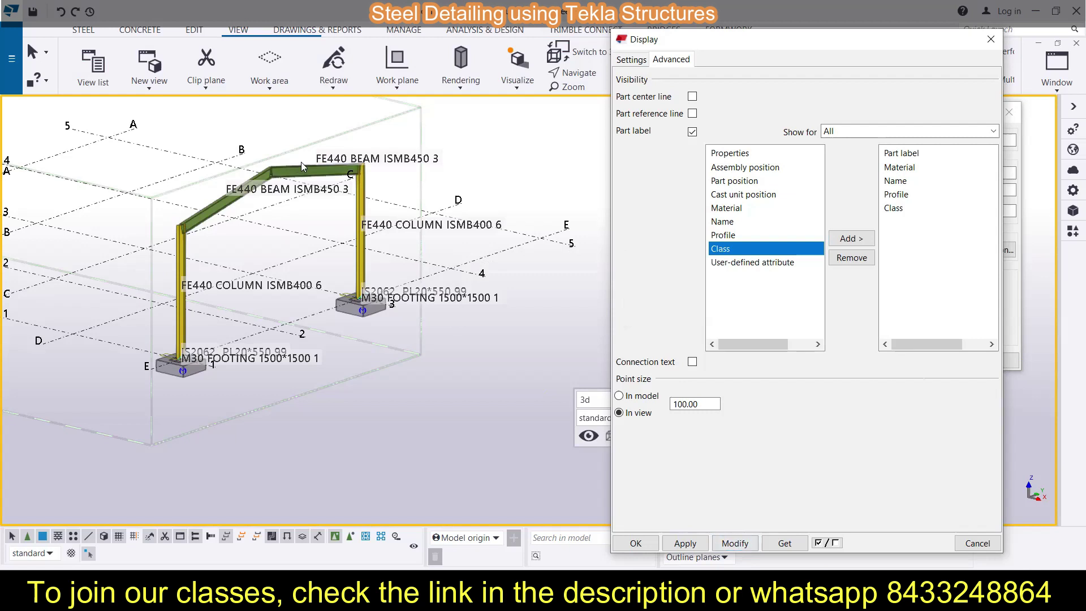
scroll(427, 160, "up", 3)
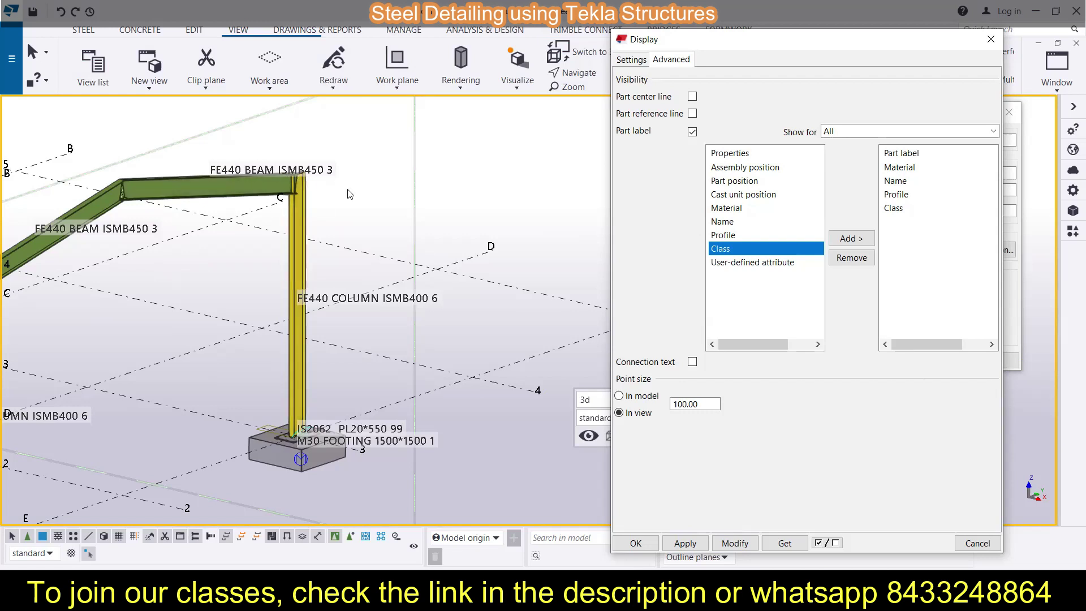
Step: Remove Class and Profile from the part label properties and apply the change to the view
scroll(425, 178, "down", 4)
left_click(897, 209)
left_click(851, 258)
left_click(837, 263)
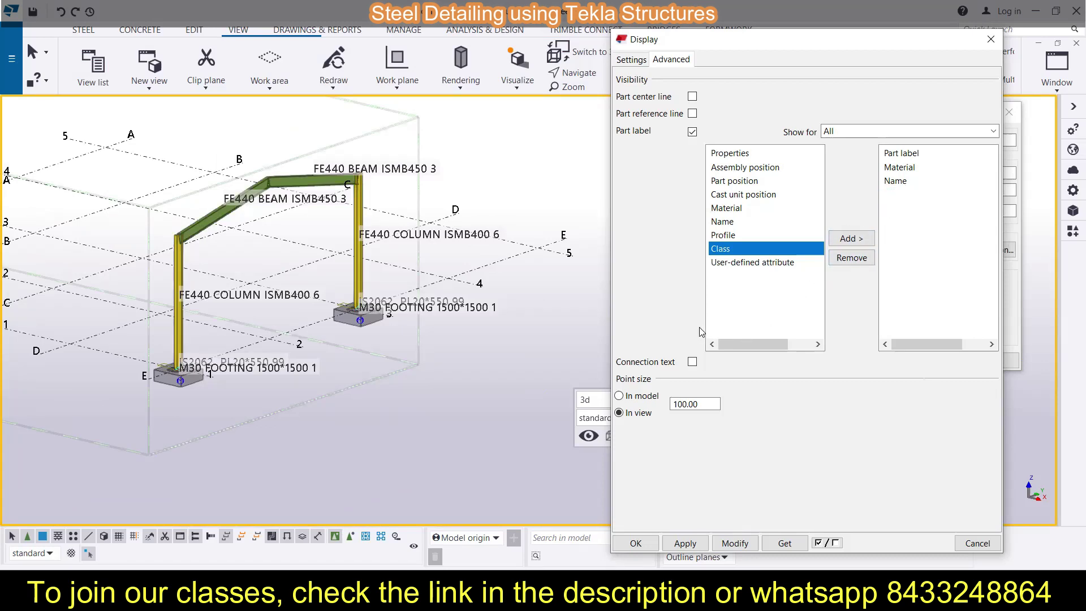
left_click(900, 183)
left_click(733, 547)
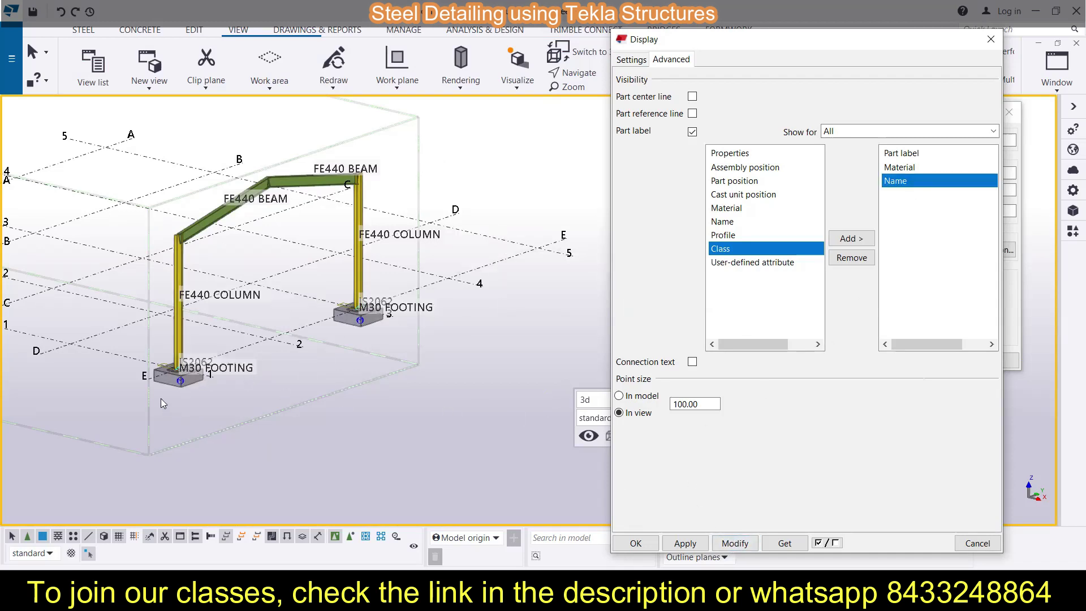
Step: Turn on connection text in the view and inspect it at the column's base plate
scroll(162, 399, "up", 10)
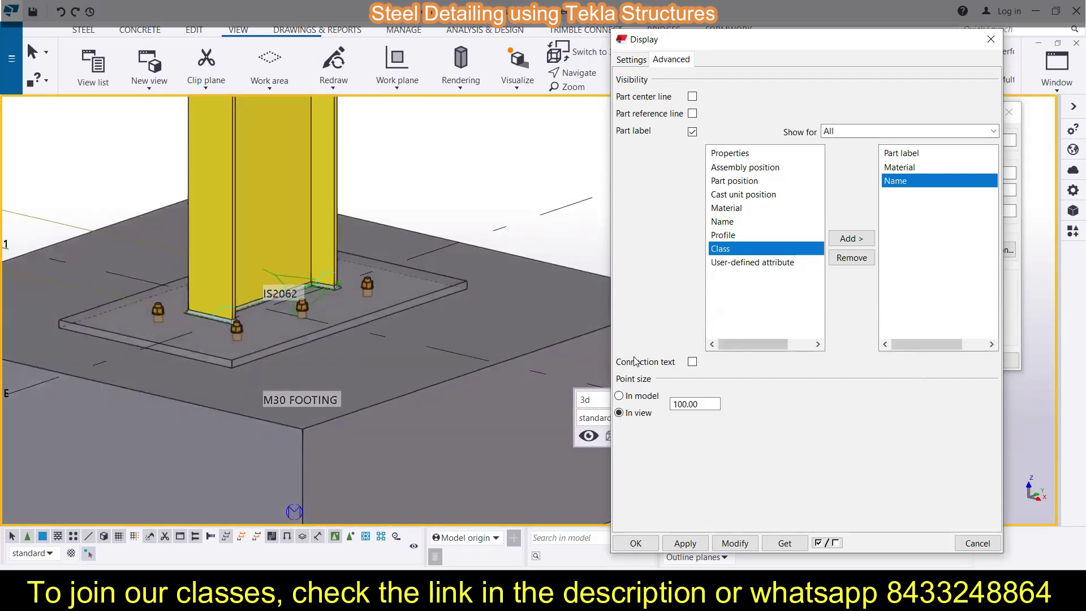
scroll(426, 295, "down", 4)
left_click(693, 362)
left_click(735, 543)
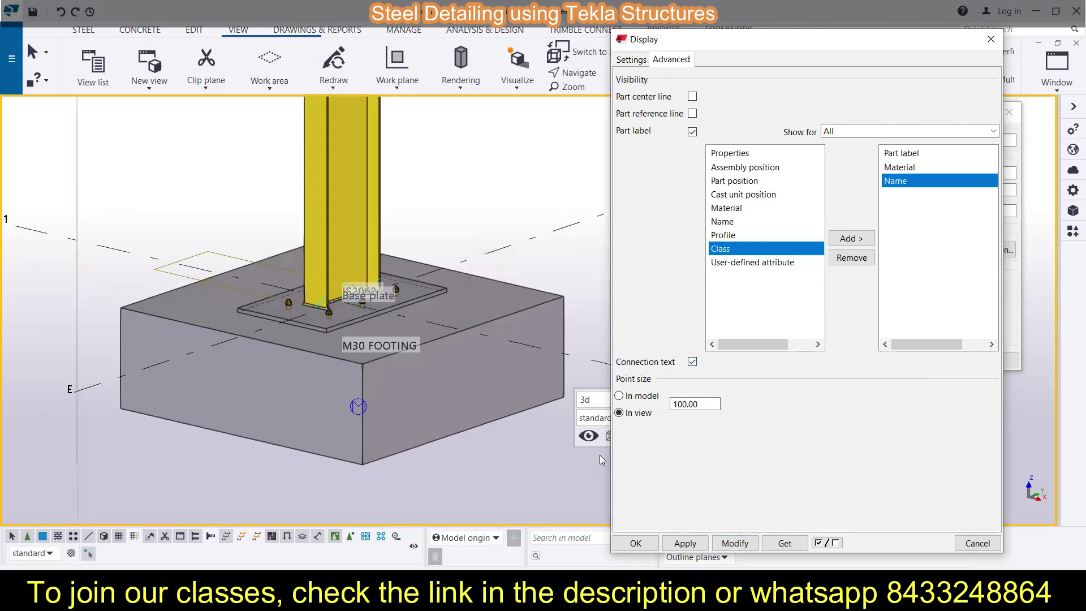
scroll(345, 308, "up", 5)
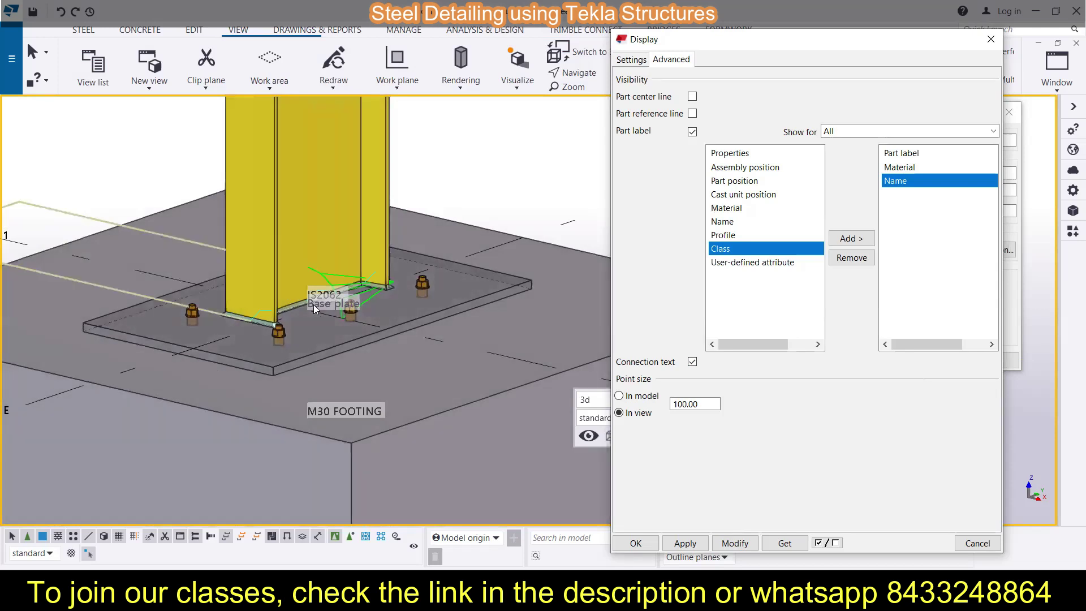
scroll(315, 309, "up", 8)
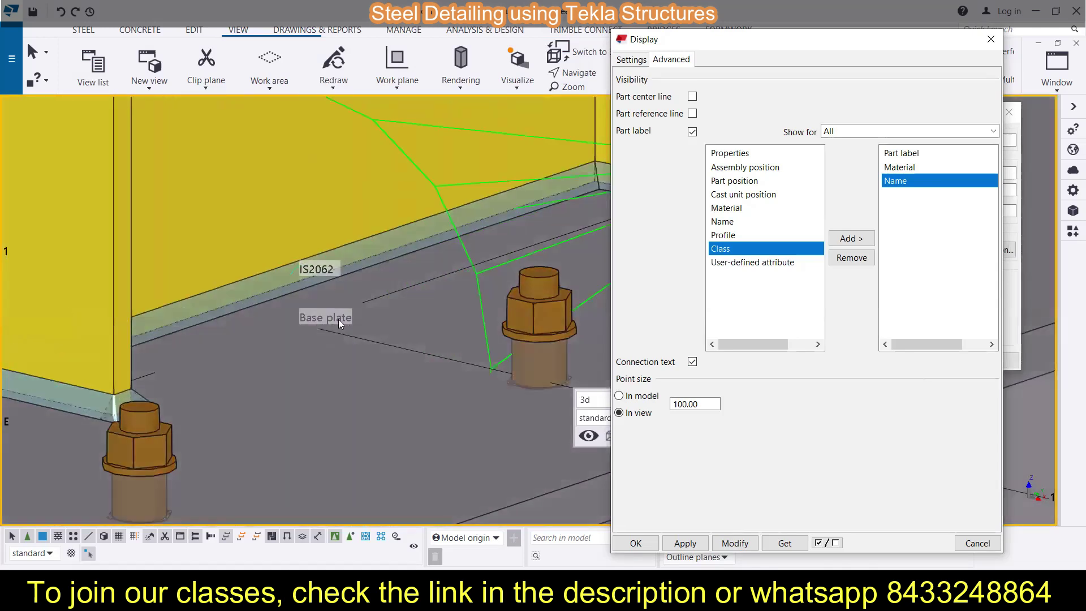
scroll(272, 263, "down", 10)
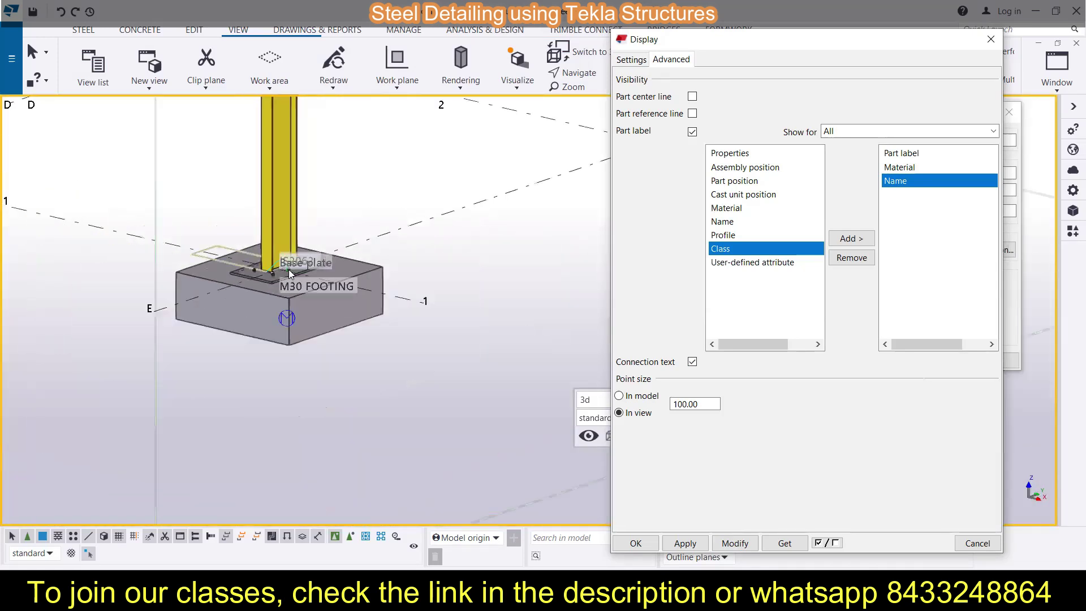
scroll(289, 271, "down", 6)
scroll(296, 290, "up", 10)
Step: Return to the object visibility and representation settings, close the display settings and reopen them for the 3D view
left_click(631, 60)
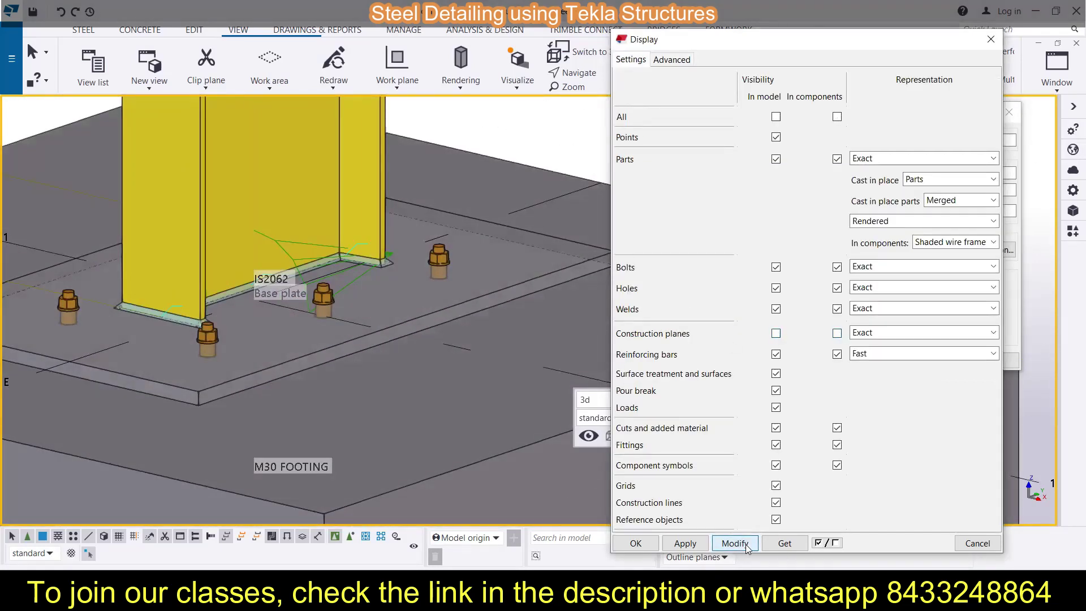
left_click(685, 542)
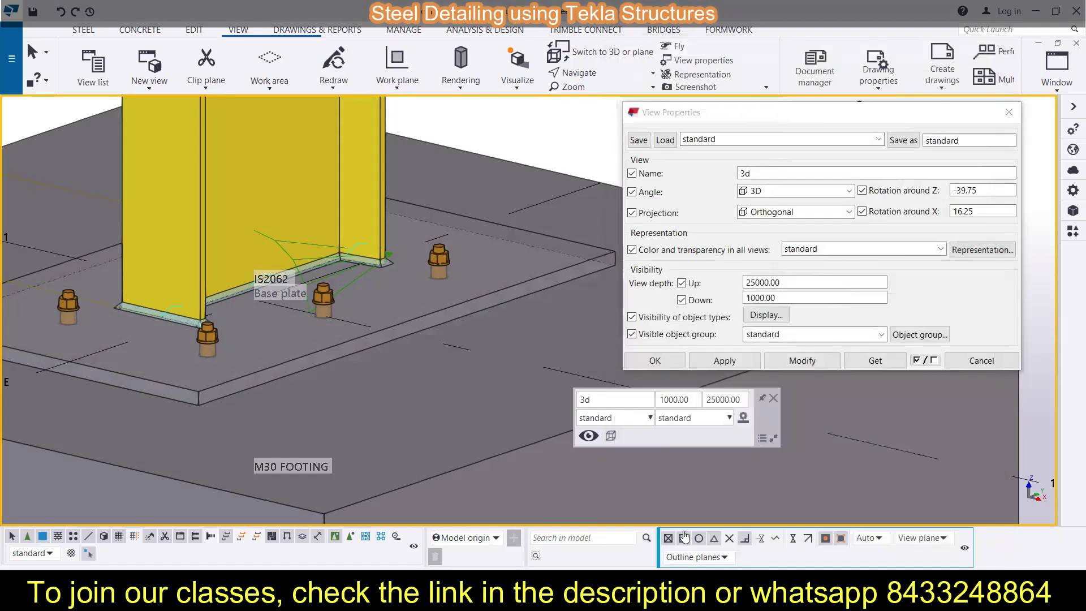
left_click(766, 315)
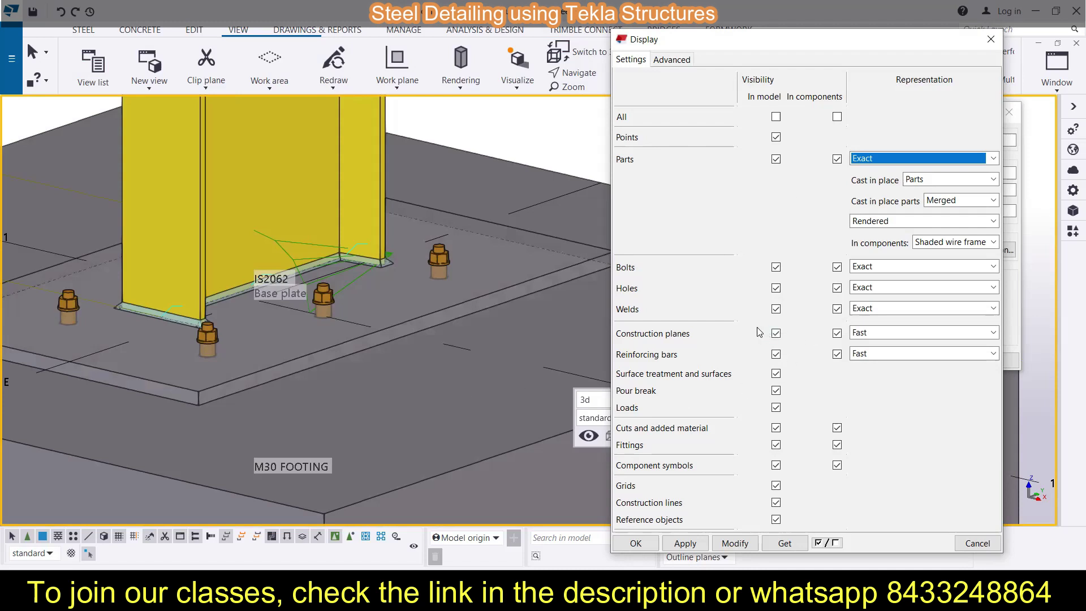
scroll(507, 363, "down", 5)
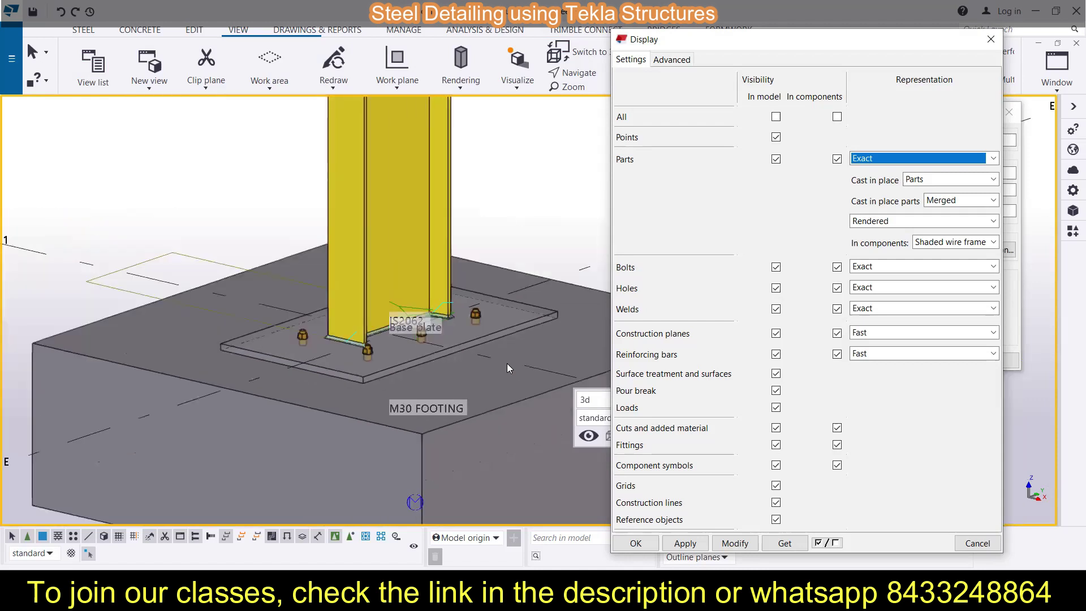